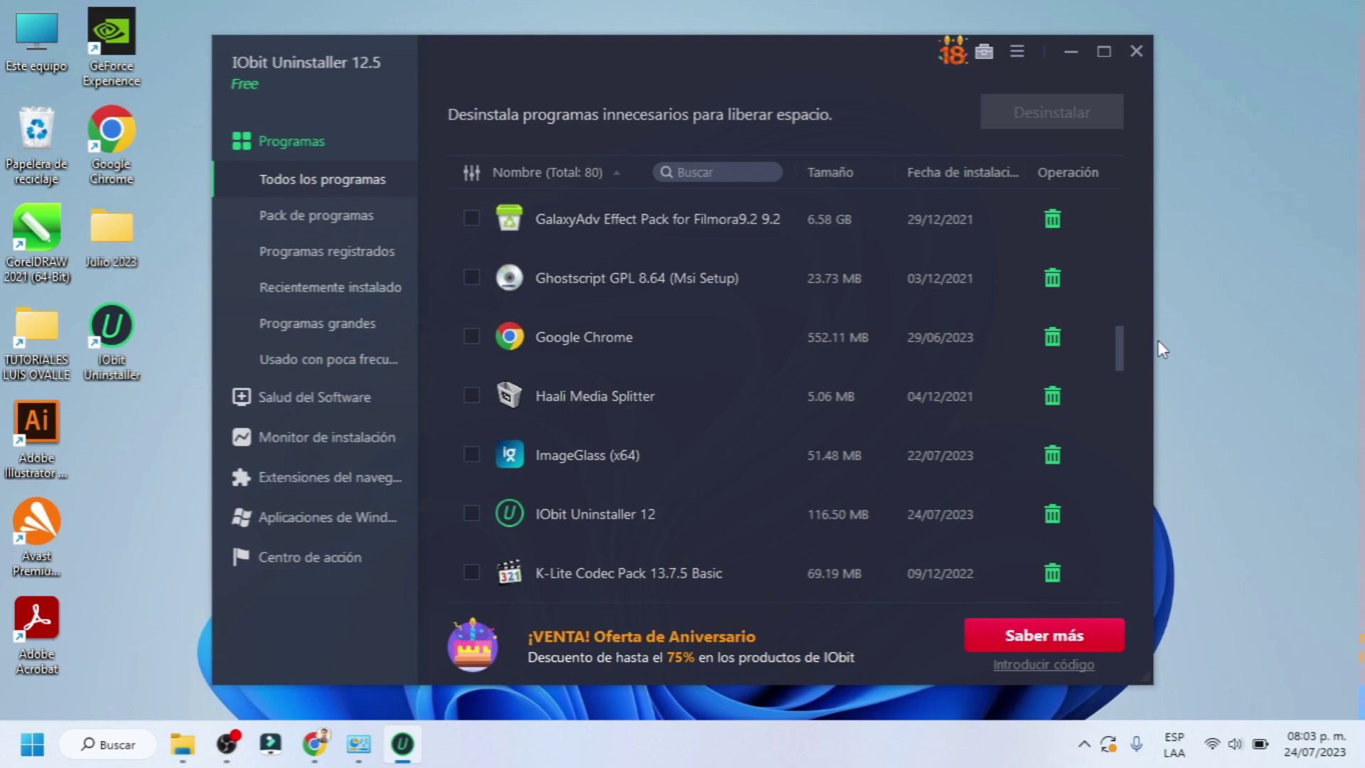
- Uninstall ImageGlass (x64) with automatic removal of its leftover files
{"action": "left_click", "coordinate": [470, 455]}
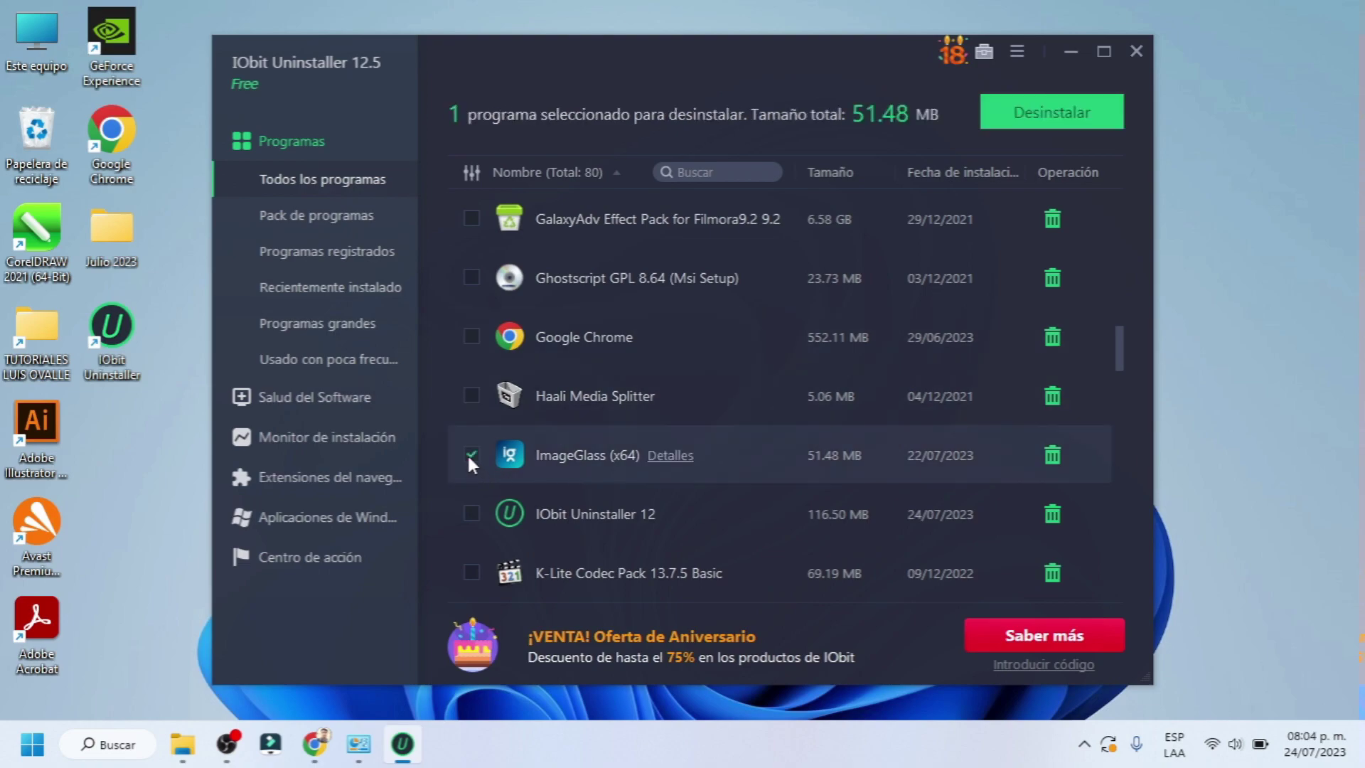
{"action": "left_click", "coordinate": [1051, 456]}
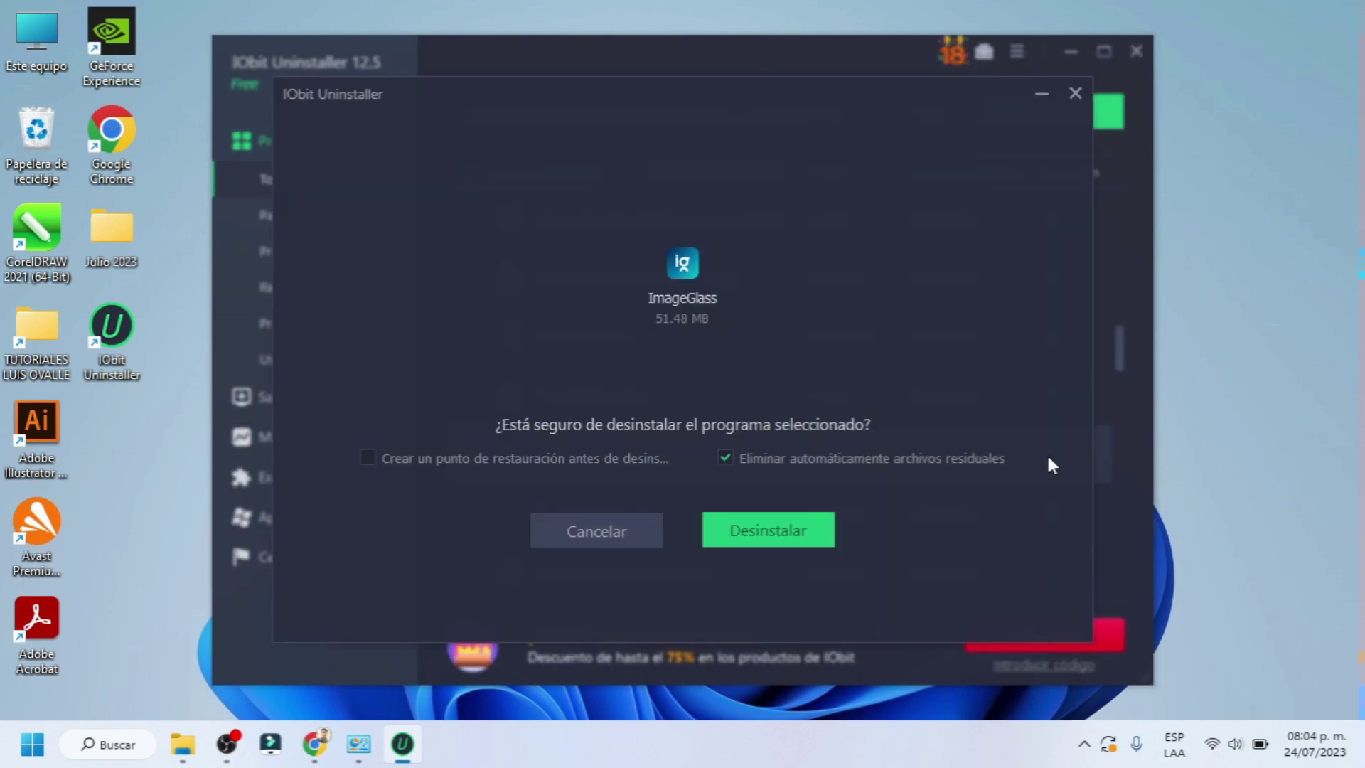
{"action": "left_click", "coordinate": [780, 531]}
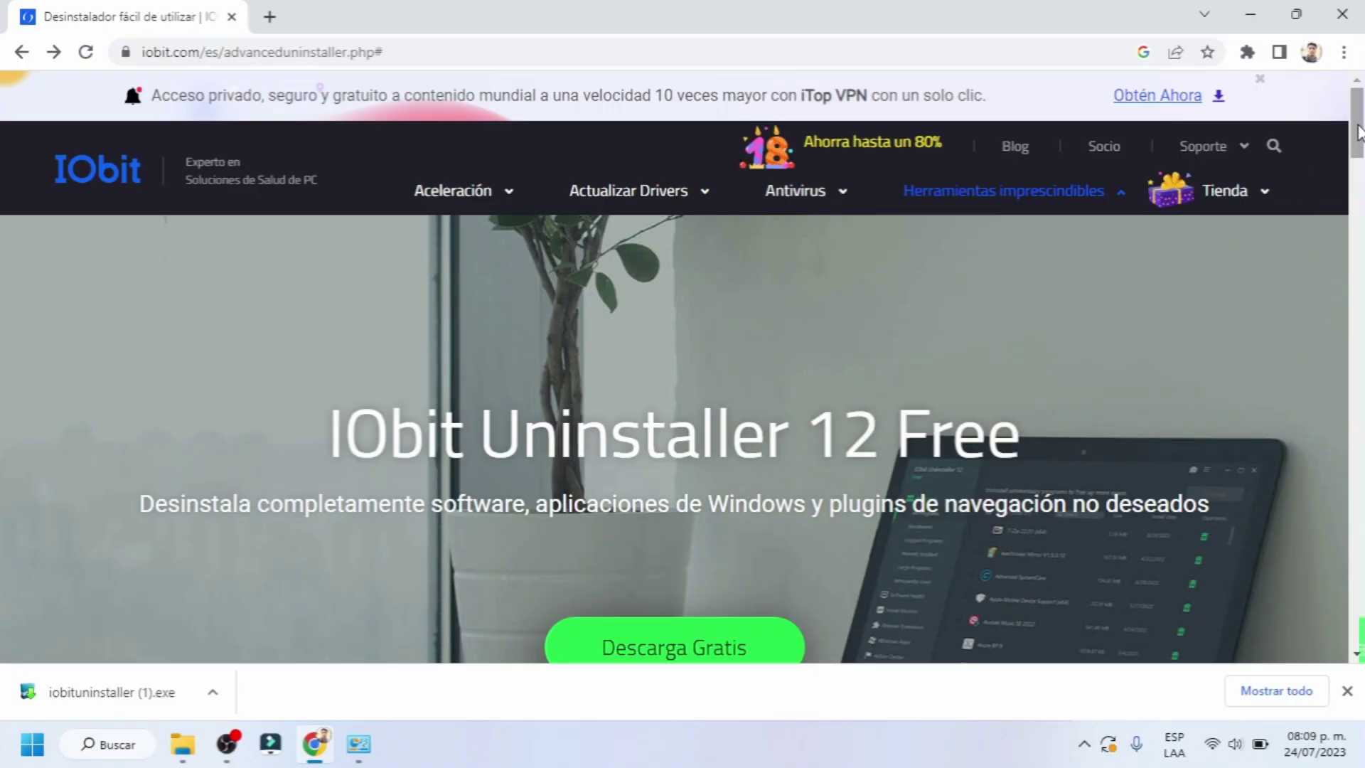
- Switch to Chrome and examine the free download section of the IObit Uninstaller 12 page
{"action": "scroll", "coordinate": [1354, 162], "scroll_direction": "down", "scroll_amount": 3}
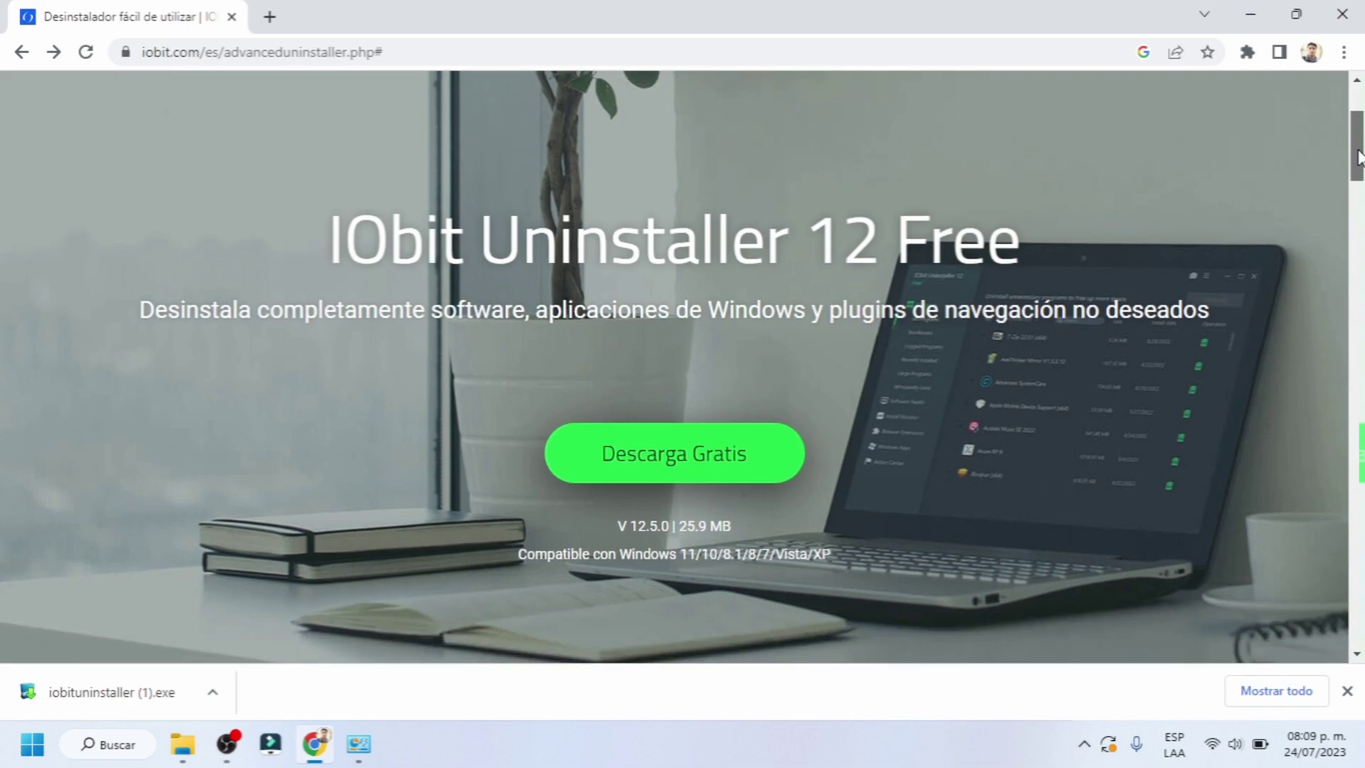
{"action": "scroll", "coordinate": [1358, 155], "scroll_direction": "down", "scroll_amount": 2}
{"action": "scroll", "coordinate": [1357, 152], "scroll_direction": "up", "scroll_amount": 3}
{"action": "scroll", "coordinate": [1357, 151], "scroll_direction": "down", "scroll_amount": 1}
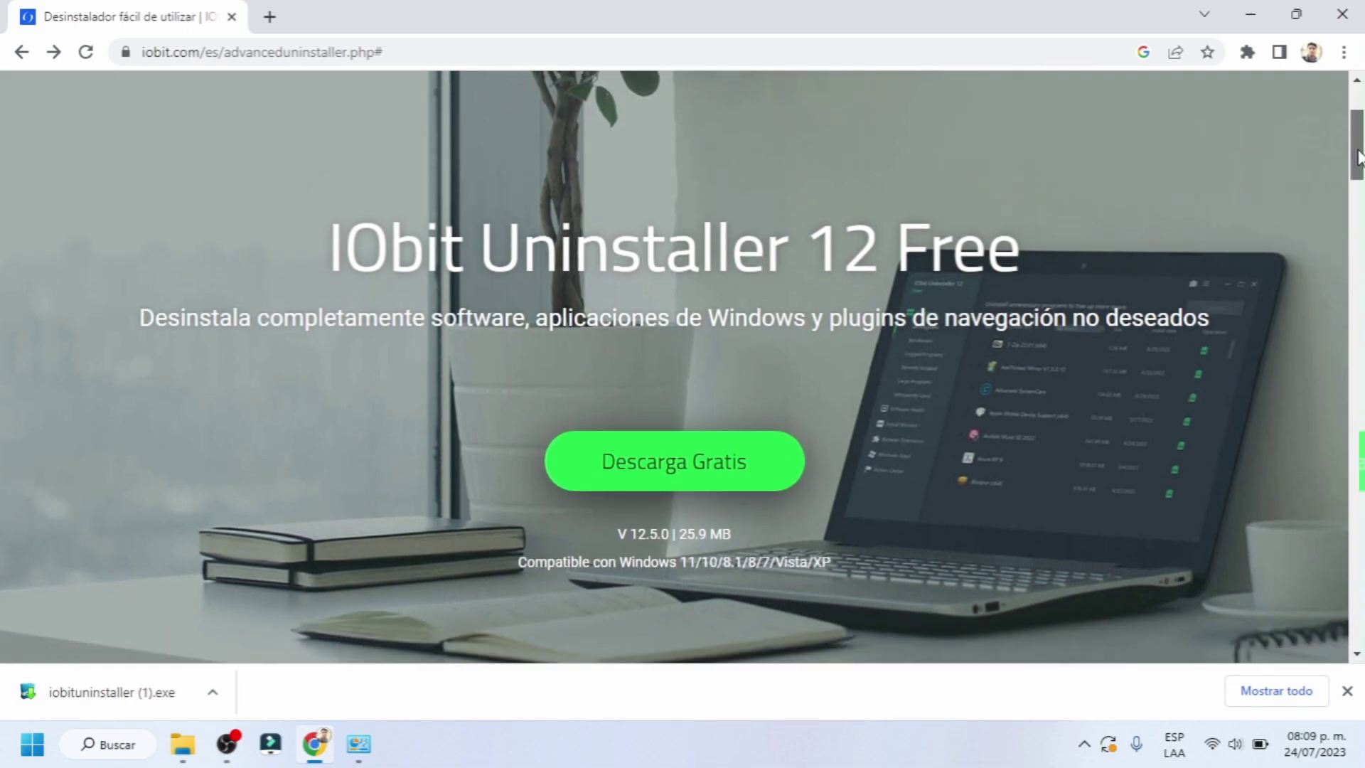
{"action": "scroll", "coordinate": [1357, 155], "scroll_direction": "up", "scroll_amount": 1}
{"action": "scroll", "coordinate": [1358, 155], "scroll_direction": "down", "scroll_amount": 1}
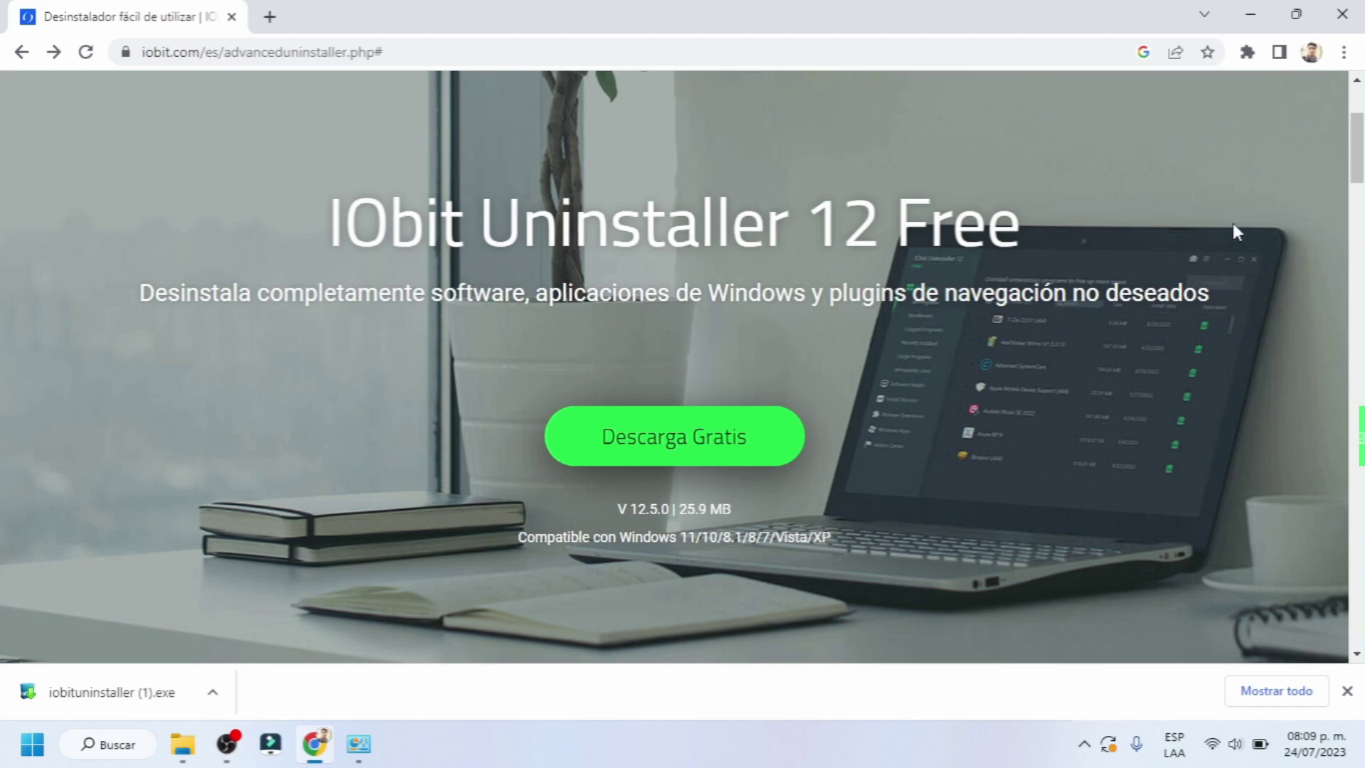
{"action": "left_click_drag", "start_coordinate": [1357, 176], "coordinate": [1354, 150]}
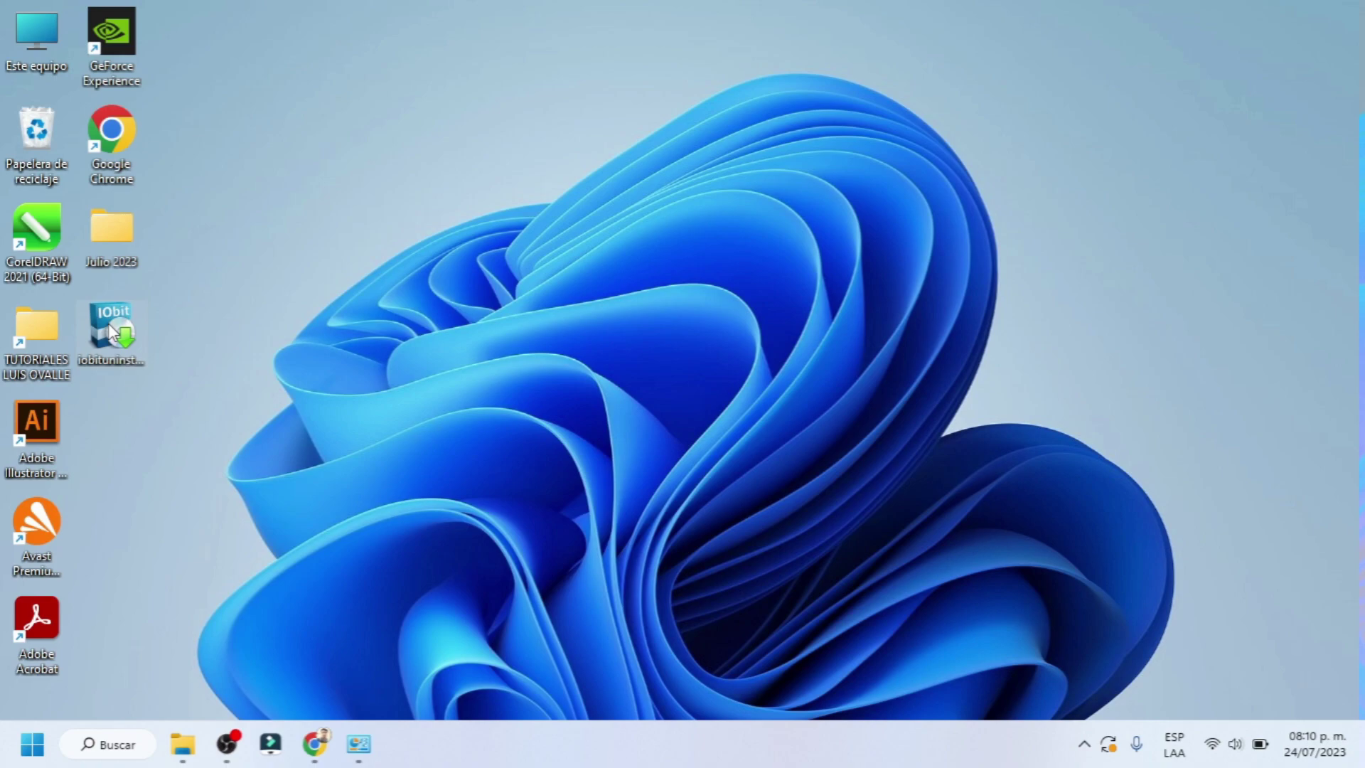
- Run the IObit Uninstaller setup file from the desktop as administrator and start the installation without the recommended extra programs
{"action": "right_click", "coordinate": [112, 331]}
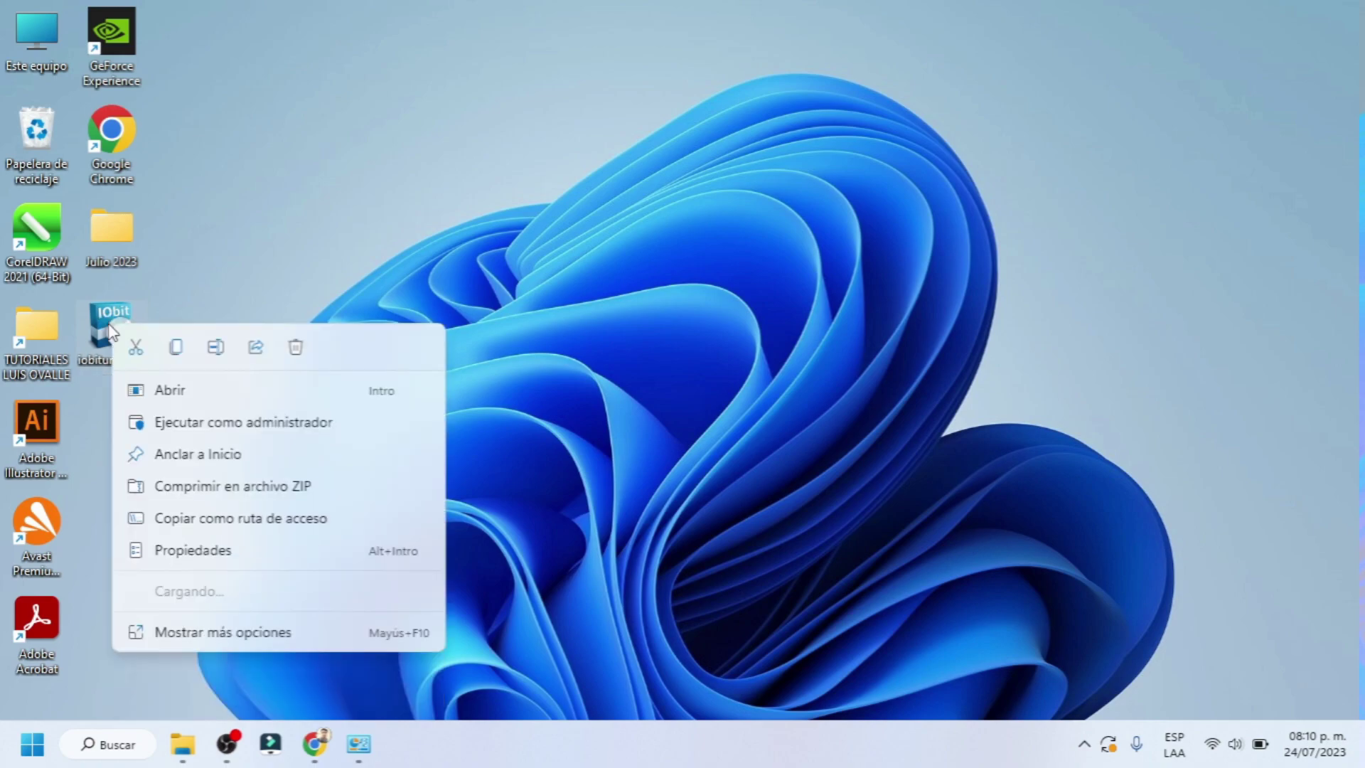
{"action": "left_click", "coordinate": [232, 420]}
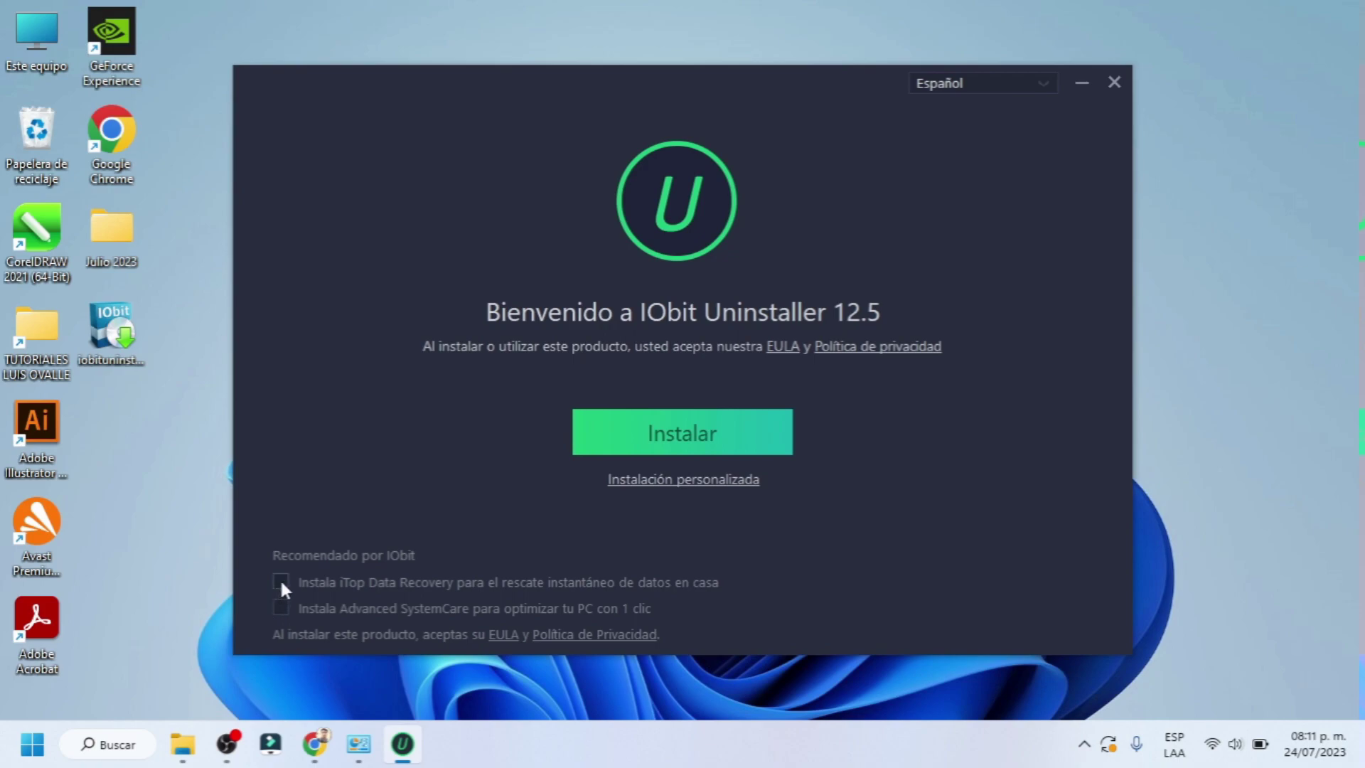
{"action": "left_click", "coordinate": [692, 433]}
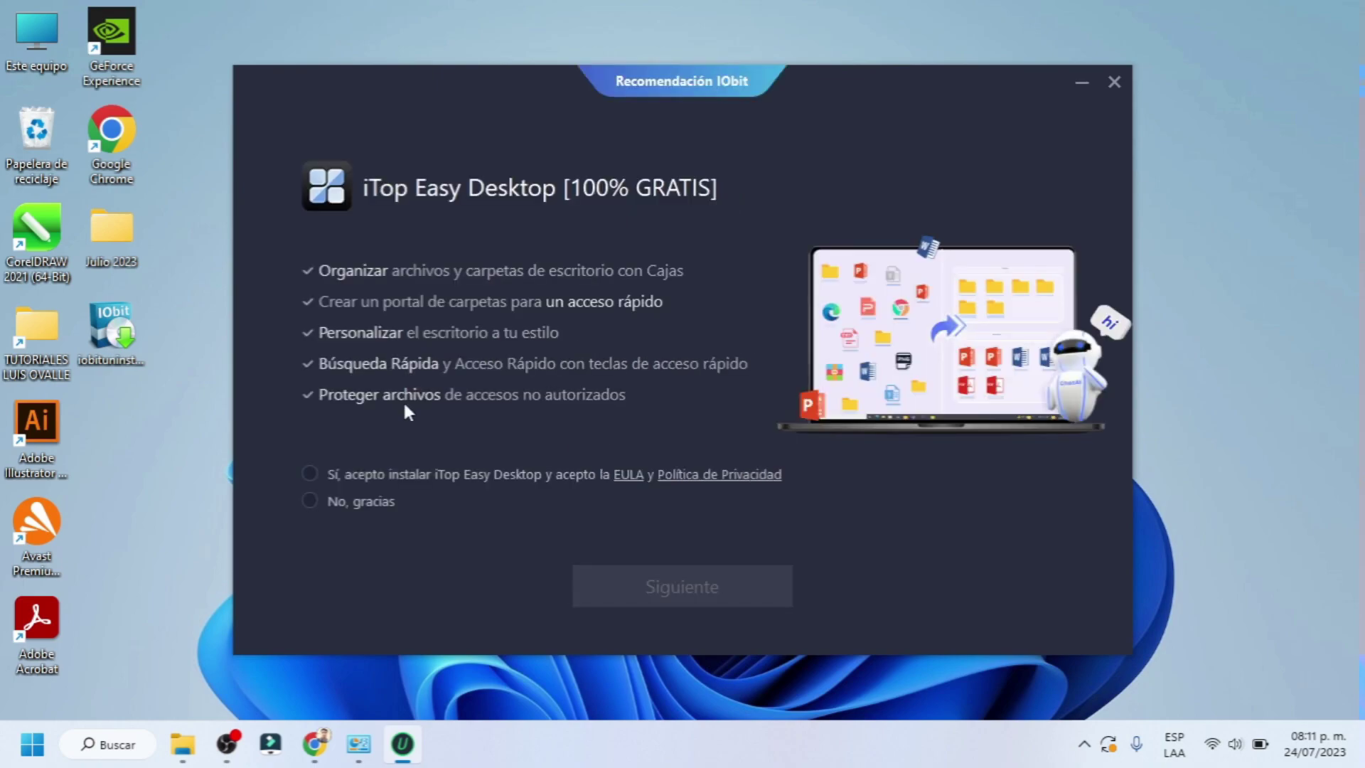
- Decline the iTop Easy Desktop and VPN subscription offers, and finish the setup with IObit Uninstaller launched
{"action": "left_click", "coordinate": [310, 501]}
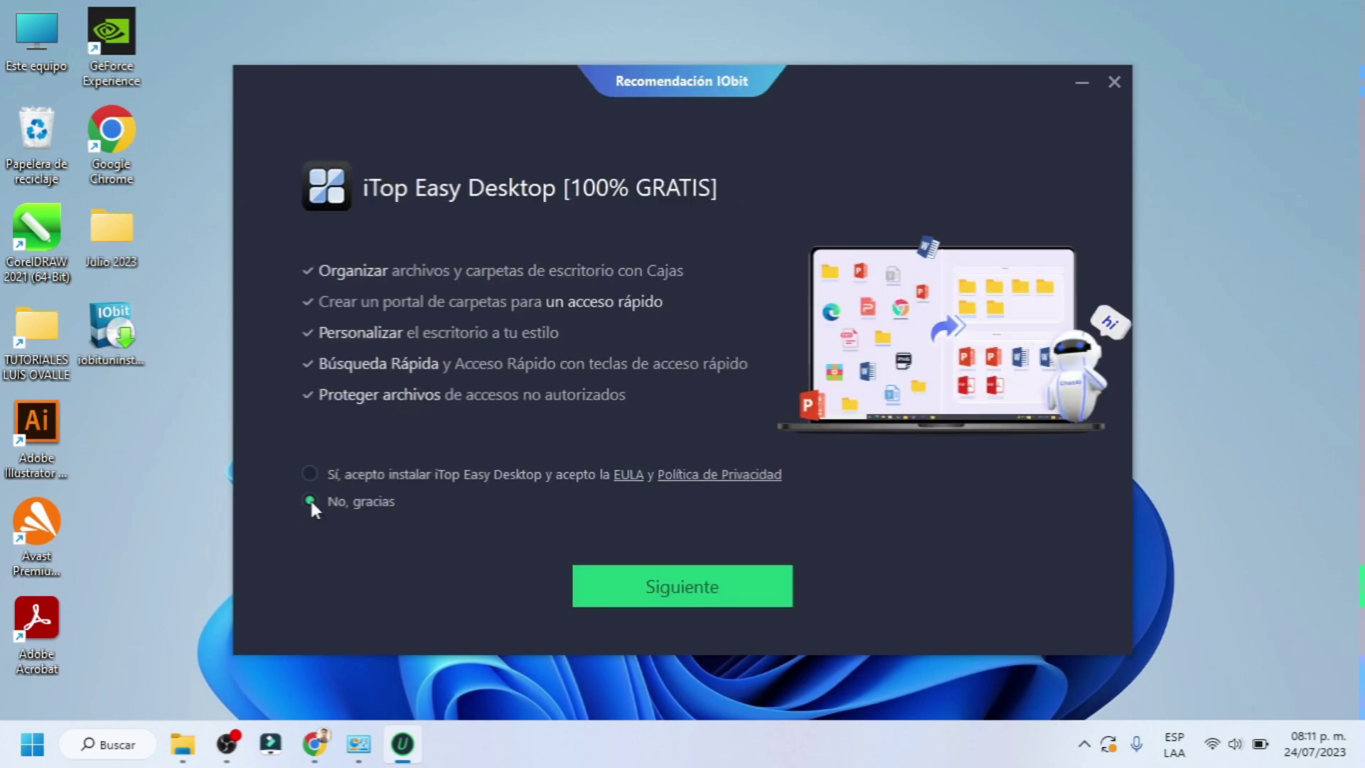
{"action": "left_click", "coordinate": [676, 587]}
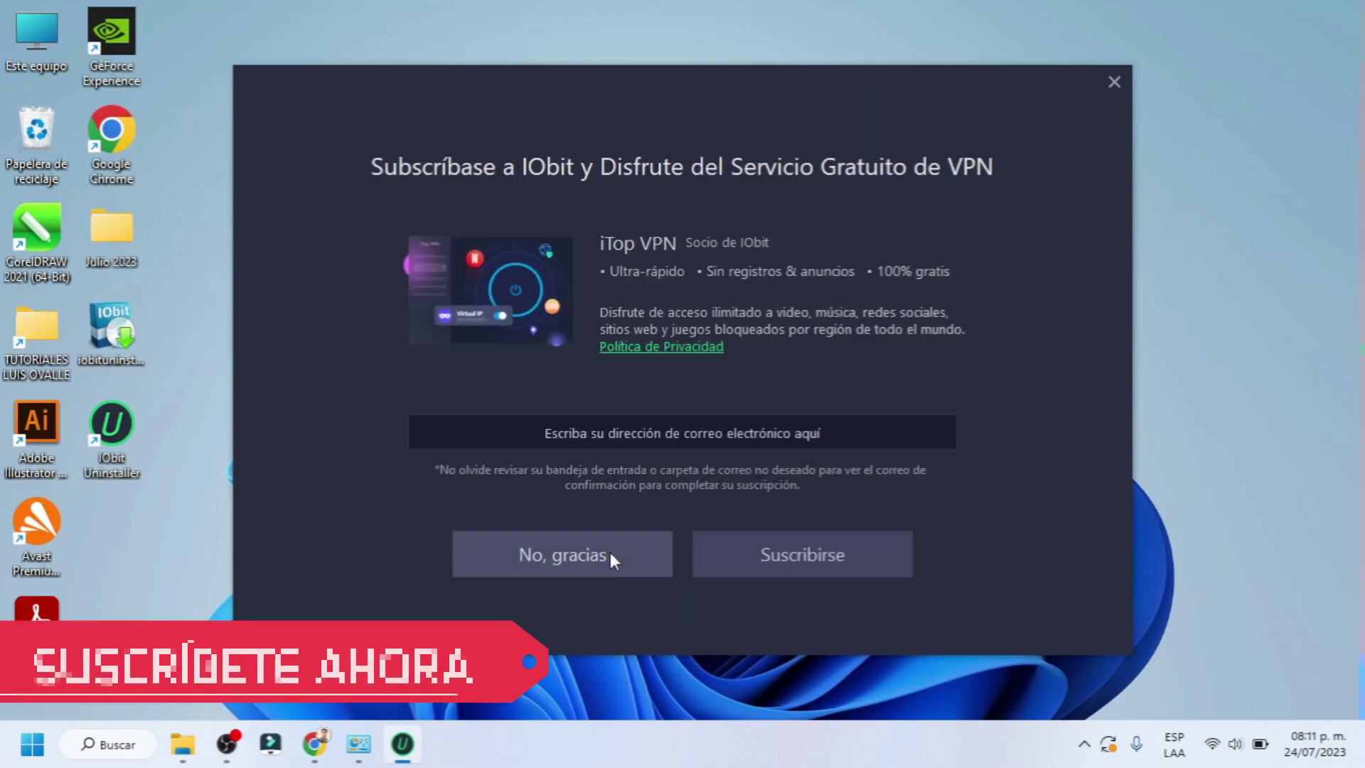
{"action": "left_click", "coordinate": [610, 555]}
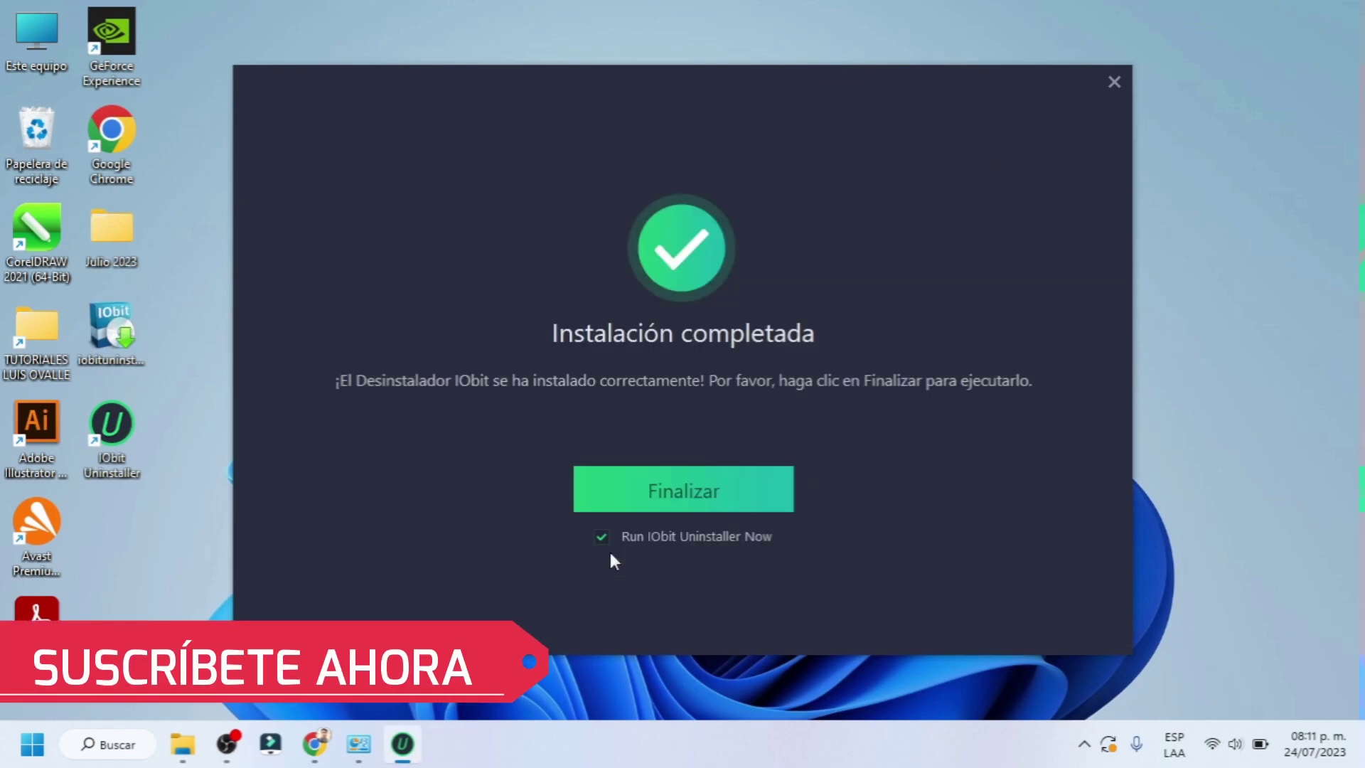
{"action": "left_click", "coordinate": [709, 489]}
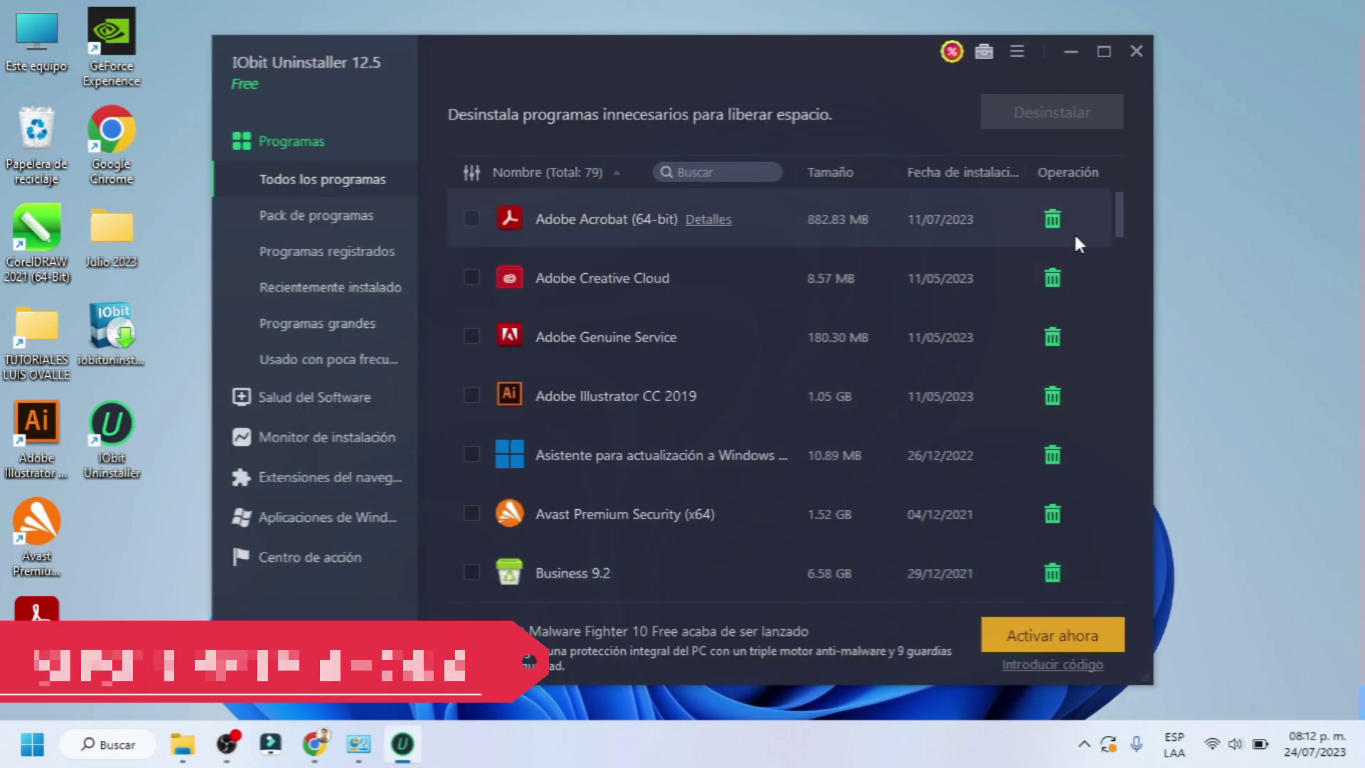
- View the list of large programs and return to the full list of installed programs
{"action": "mouse_move", "coordinate": [1120, 204]}
{"action": "left_mouse_down"}
{"action": "mouse_move", "coordinate": [1118, 249]}
{"action": "mouse_move", "coordinate": [1115, 194]}
{"action": "left_mouse_up"}
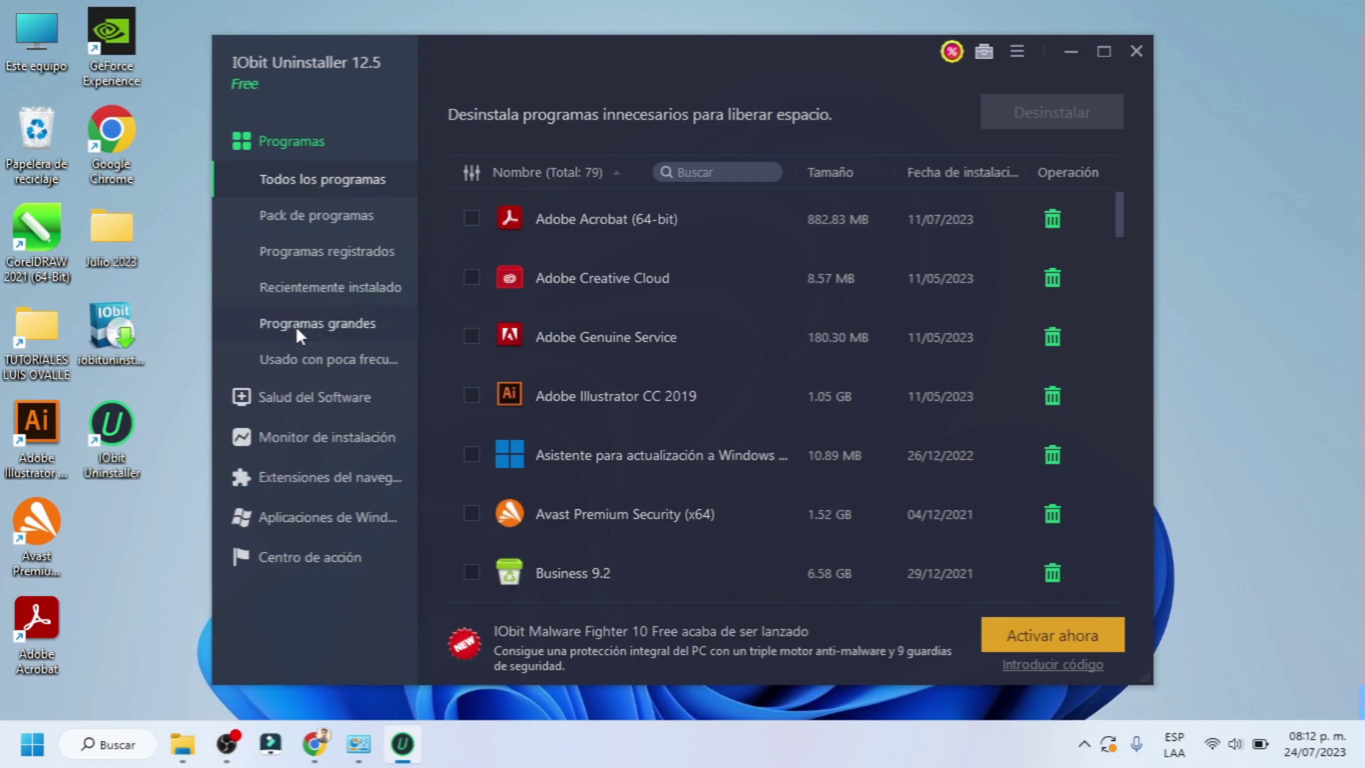
{"action": "left_click", "coordinate": [321, 325]}
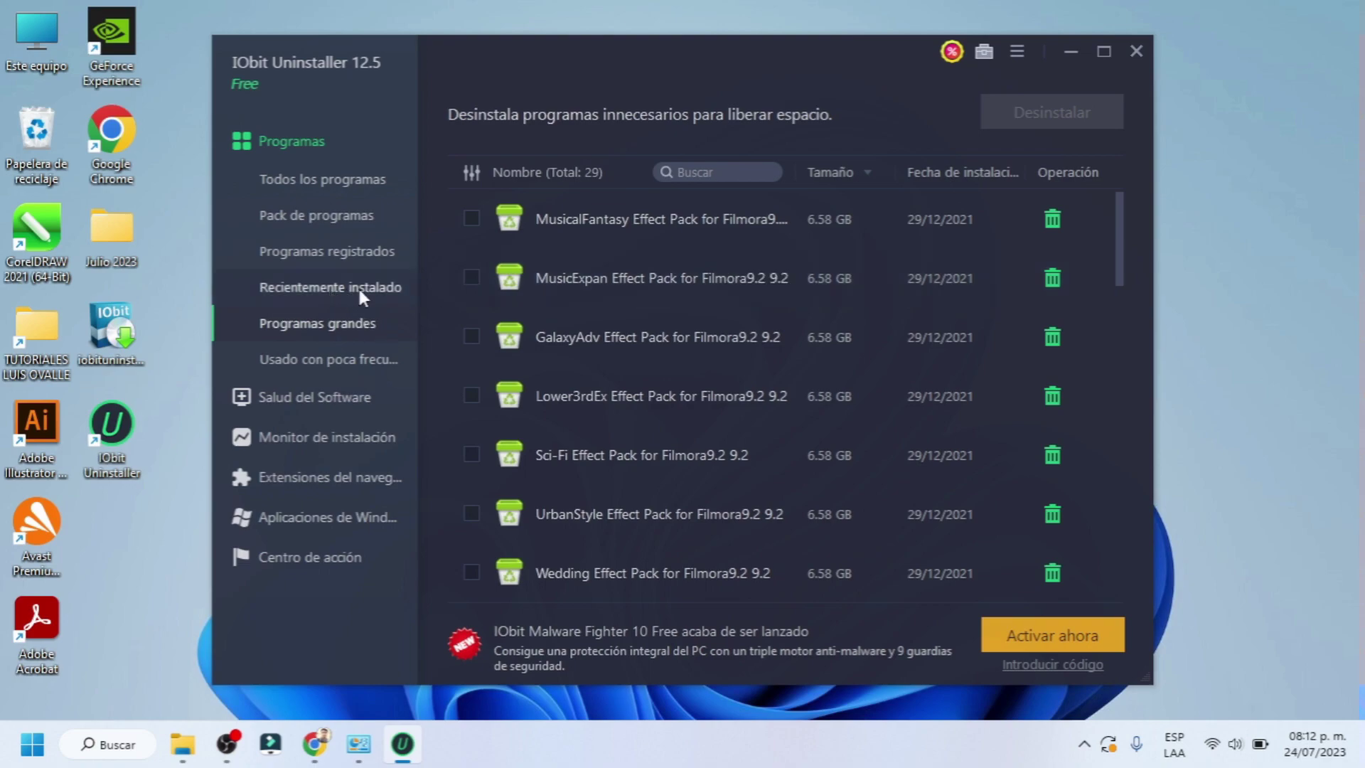
{"action": "left_click", "coordinate": [716, 172]}
{"action": "left_click", "coordinate": [318, 182]}
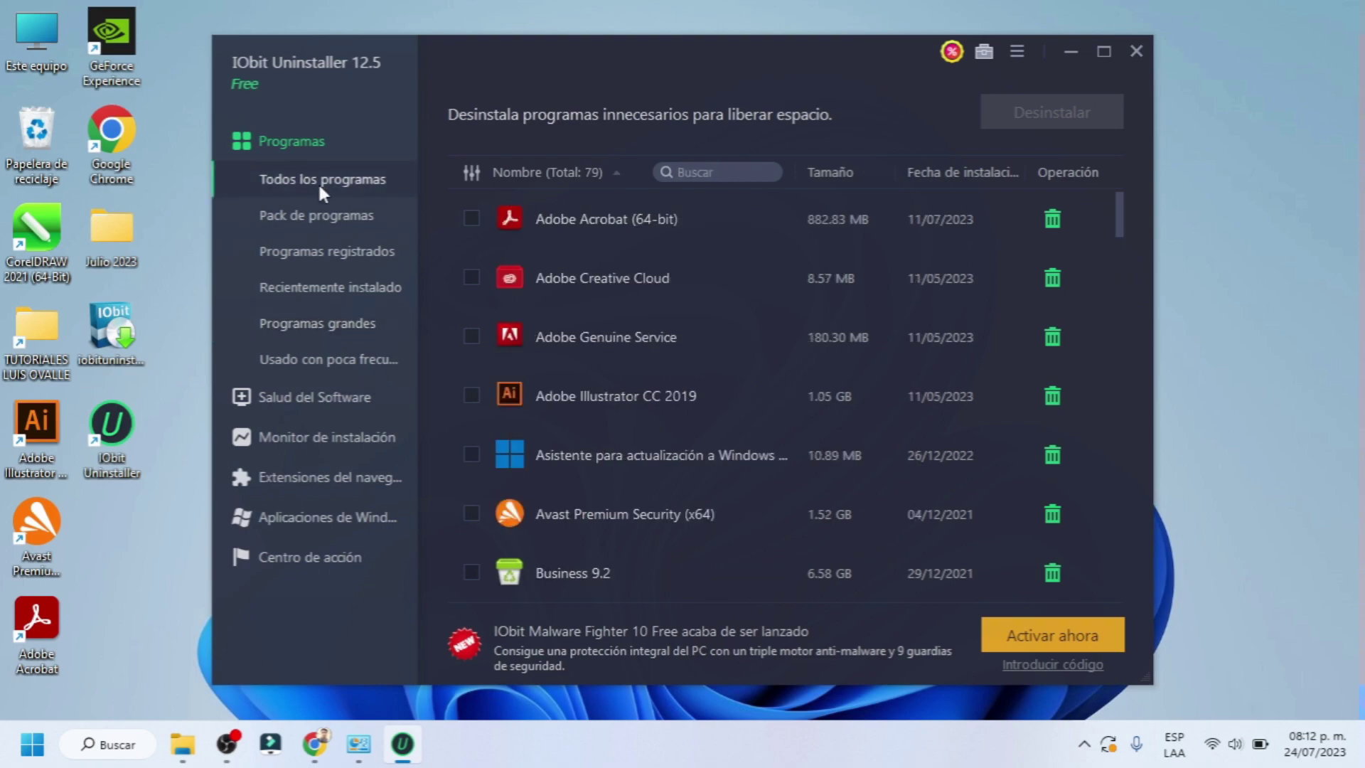
{"action": "left_click_drag", "start_coordinate": [1120, 213], "coordinate": [1086, 199]}
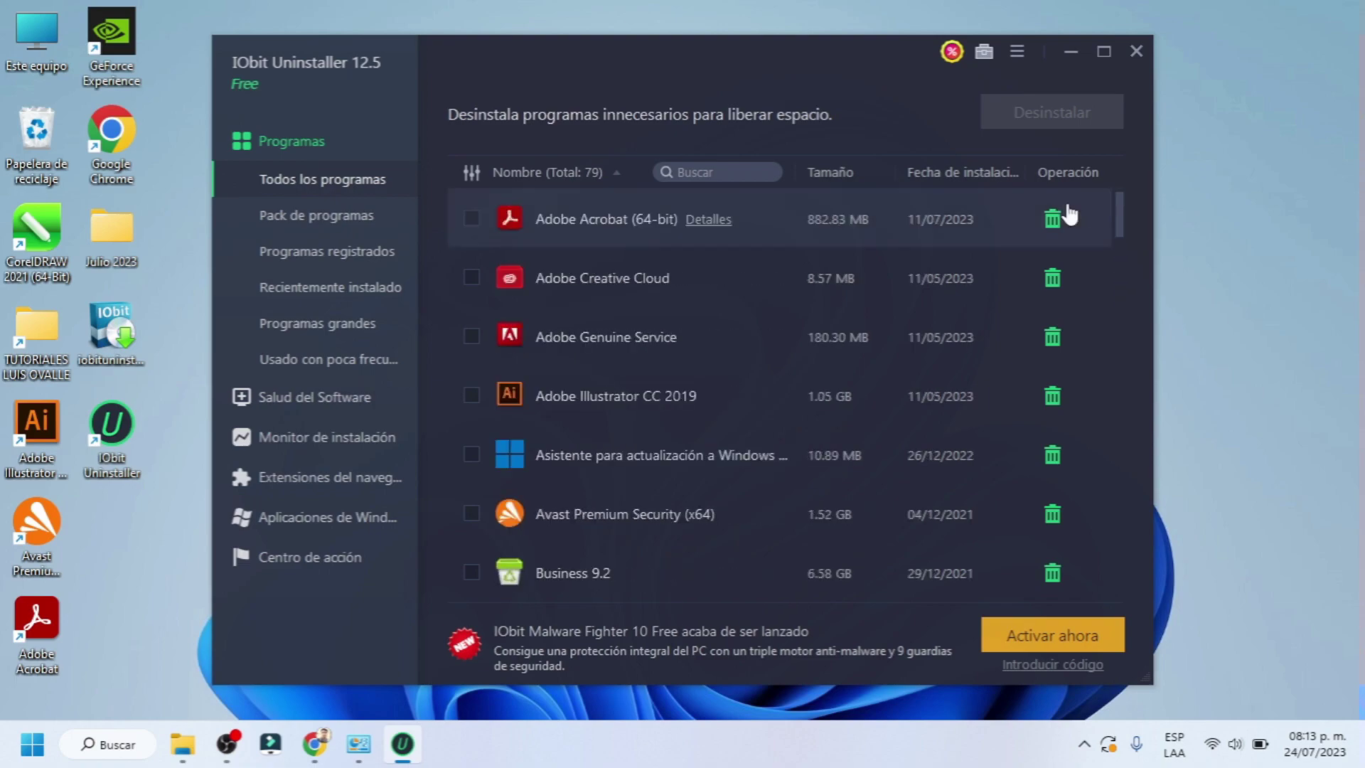
- Uninstall Adobe Creative Cloud with automatic leftover removal, confirm the removal in Adobe's own uninstaller, and close the summary
{"action": "left_click", "coordinate": [470, 278]}
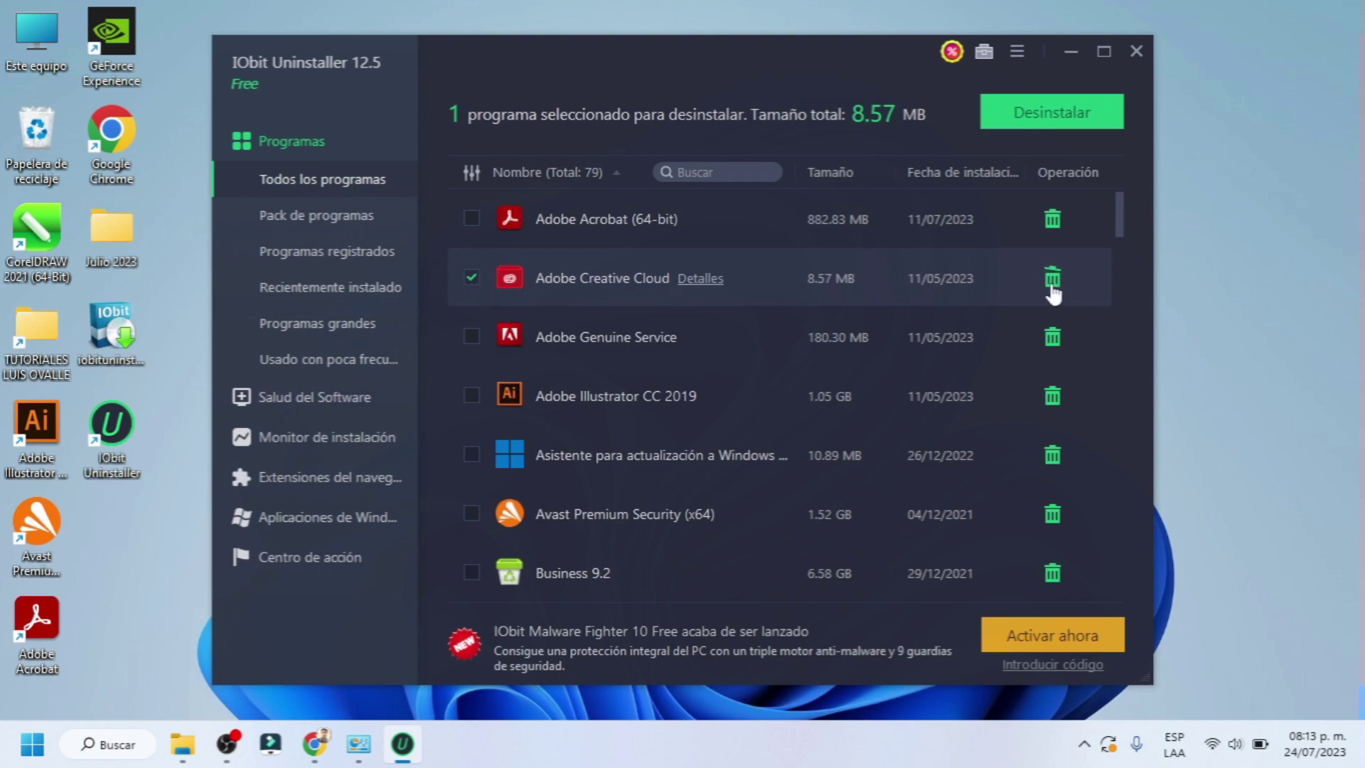
{"action": "left_click", "coordinate": [1080, 118]}
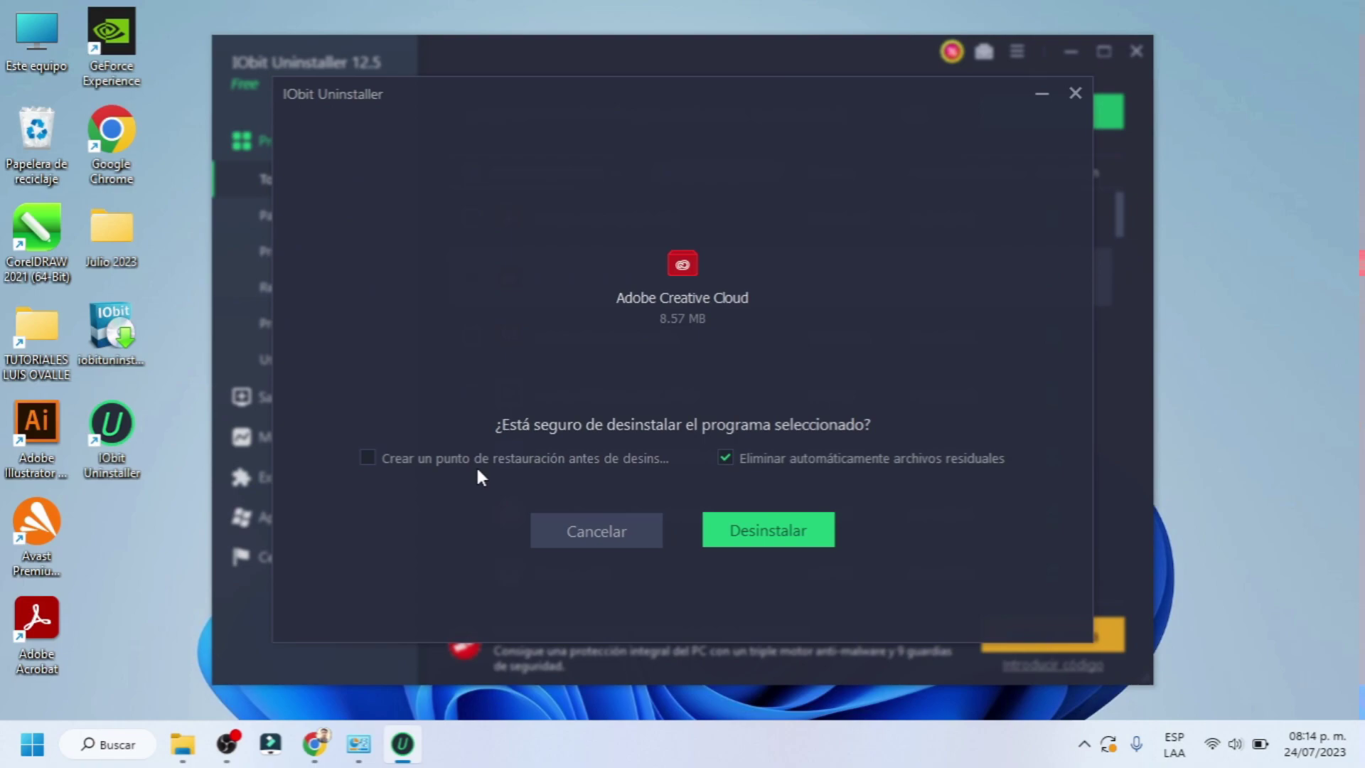
{"action": "left_click", "coordinate": [764, 539]}
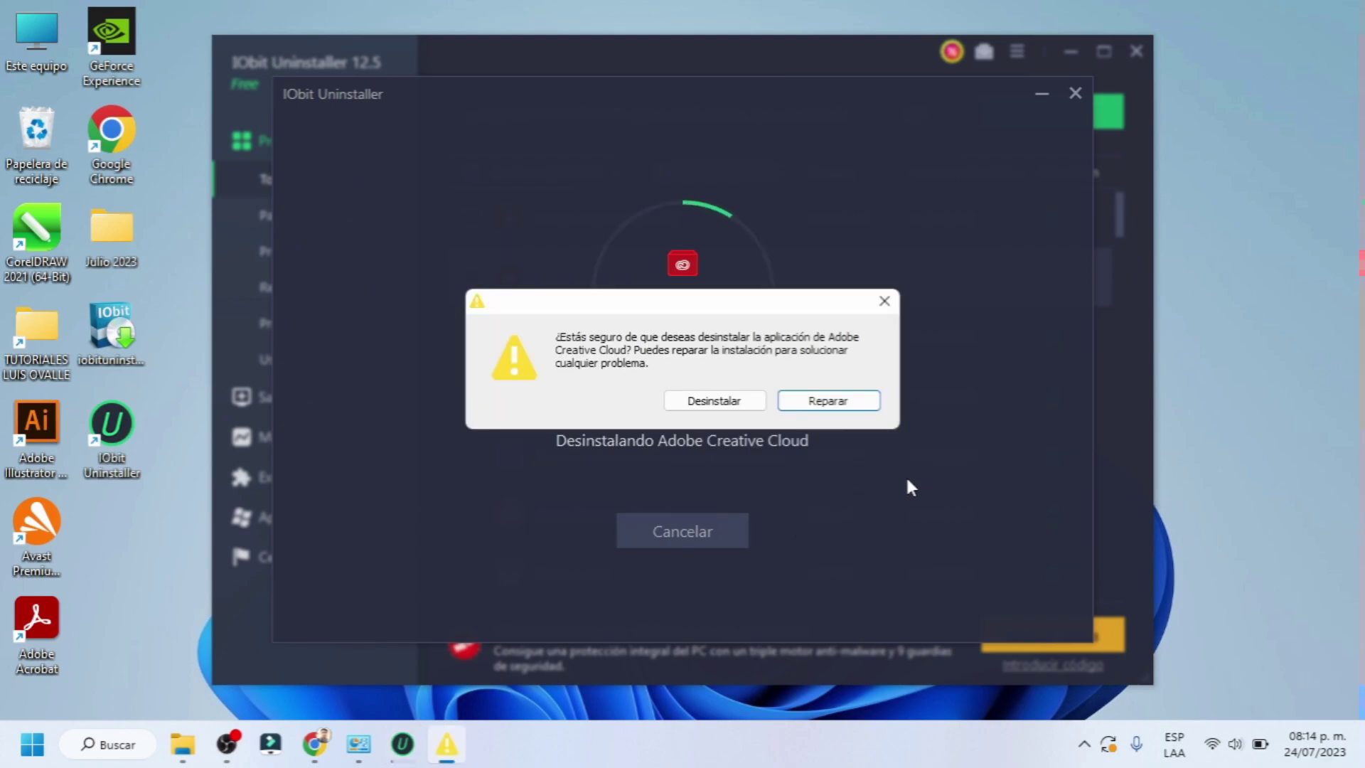
{"action": "left_click", "coordinate": [737, 404]}
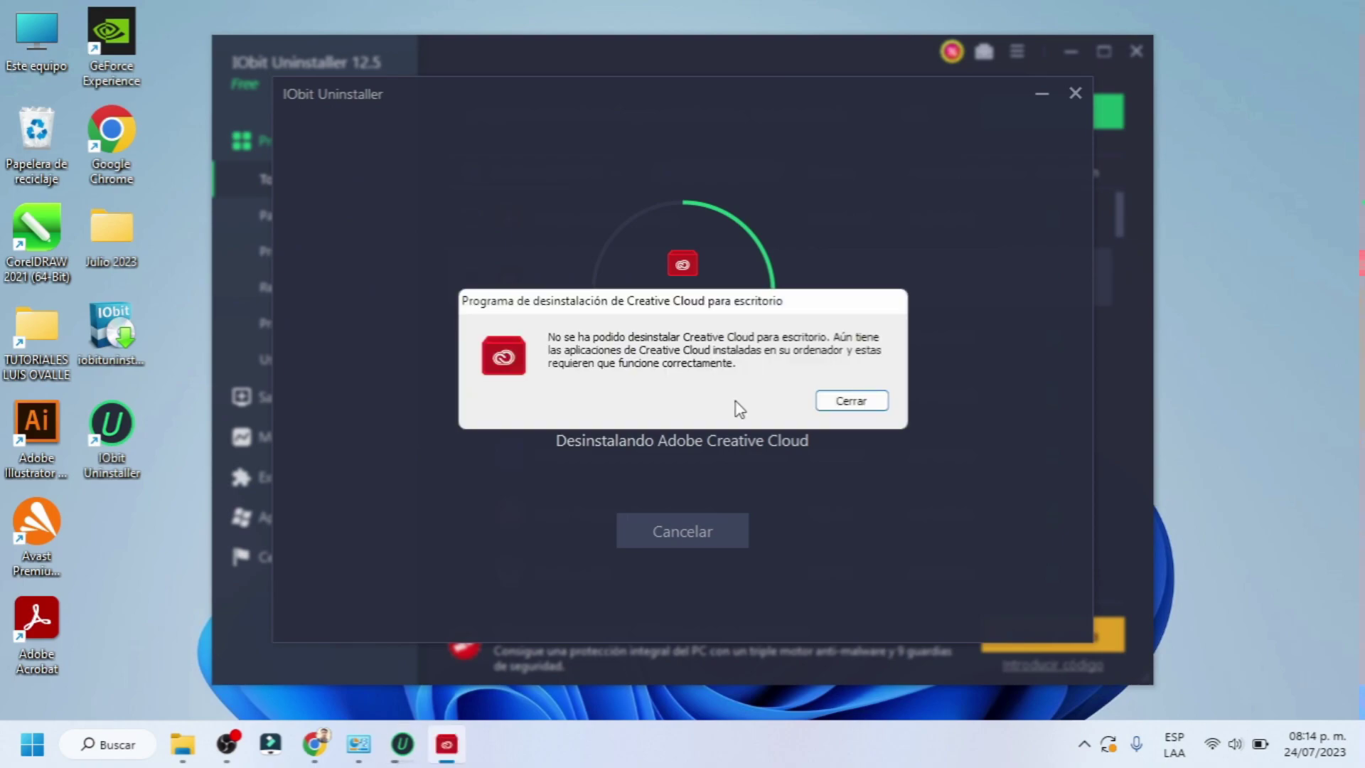
{"action": "left_click", "coordinate": [862, 408]}
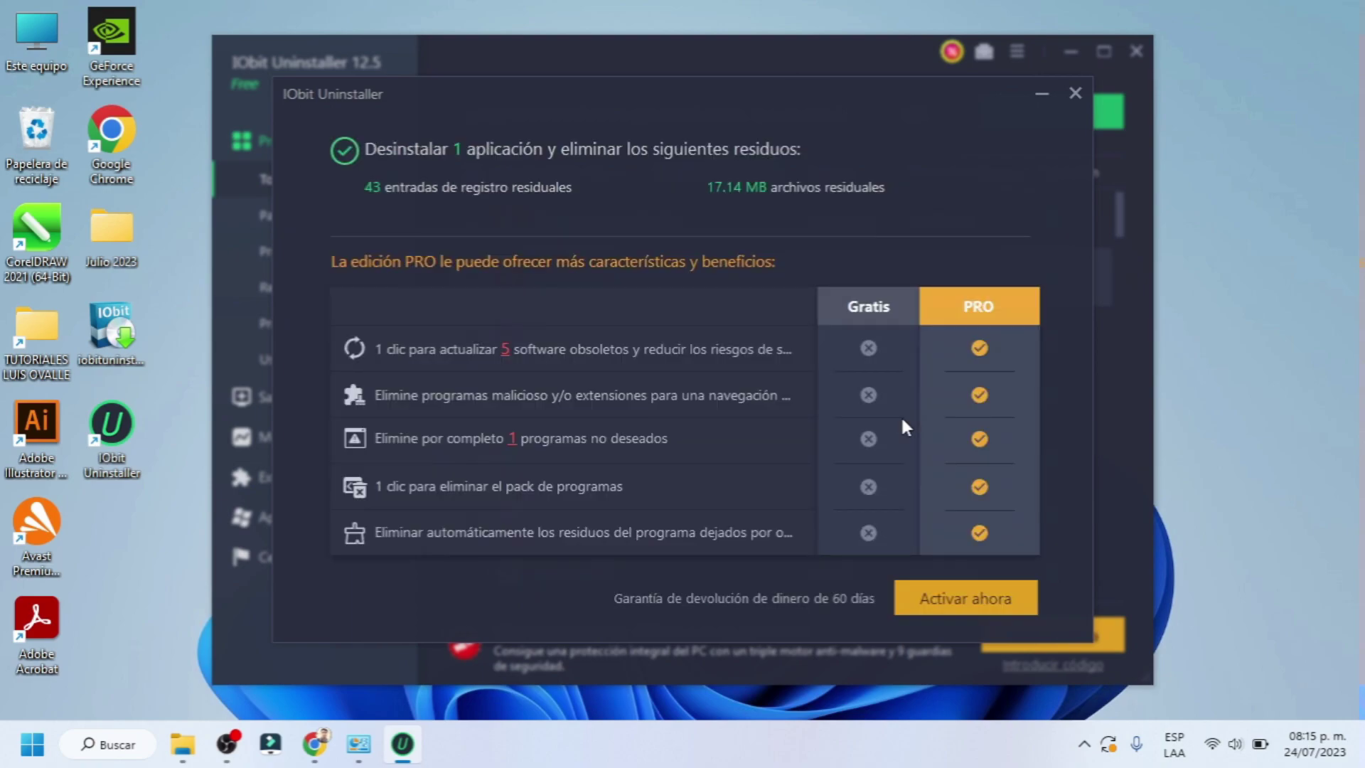
{"action": "left_click", "coordinate": [1075, 94]}
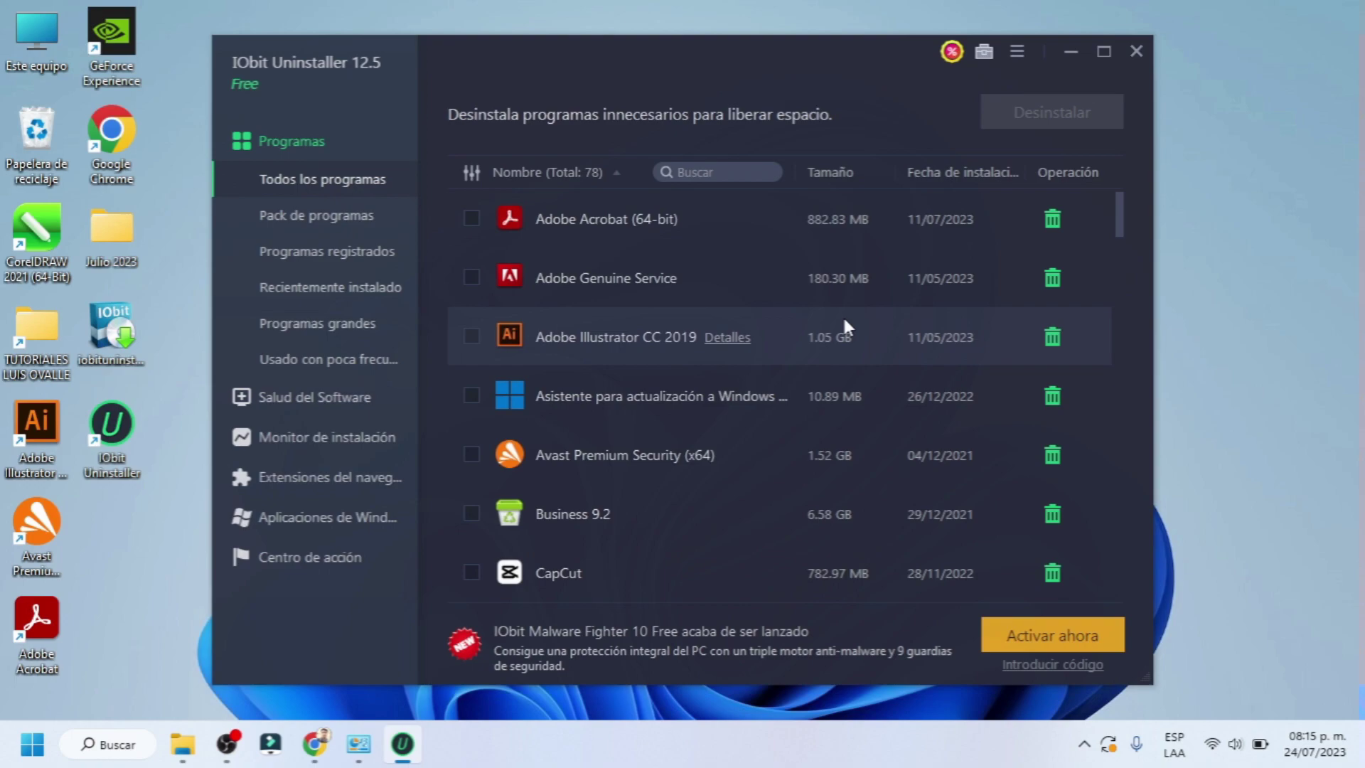
- Uninstall the third-party Windows app PhotoScape X with automatic removal of leftover files
{"action": "left_click", "coordinate": [337, 519]}
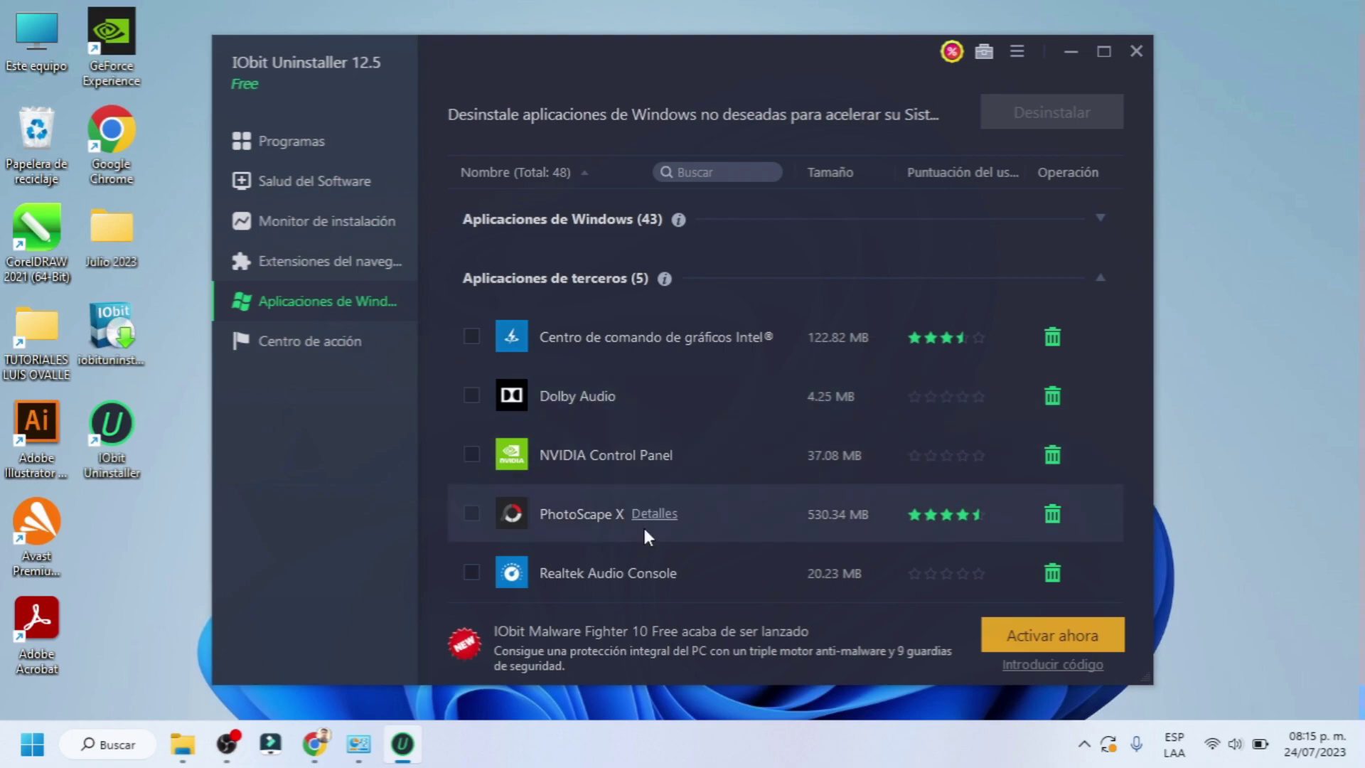
{"action": "left_click", "coordinate": [472, 513]}
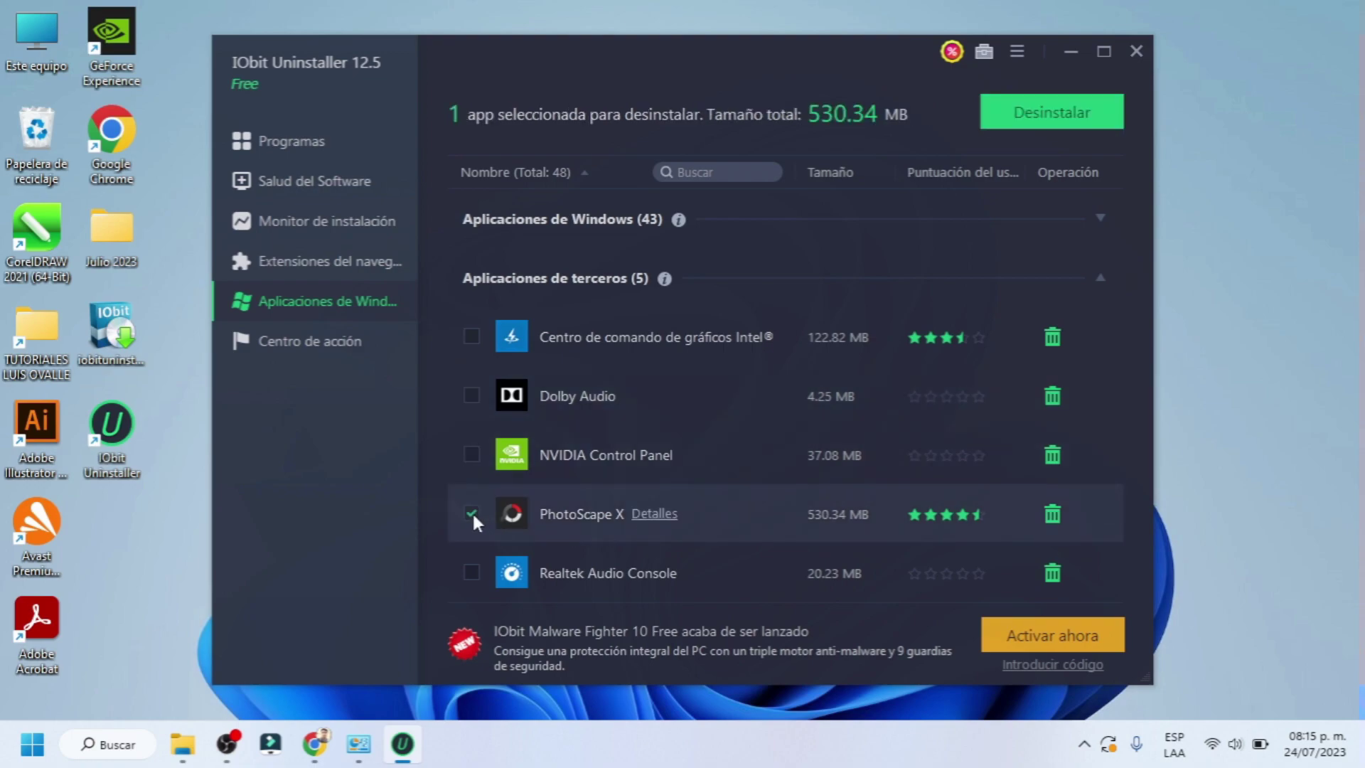
{"action": "left_click", "coordinate": [1052, 513]}
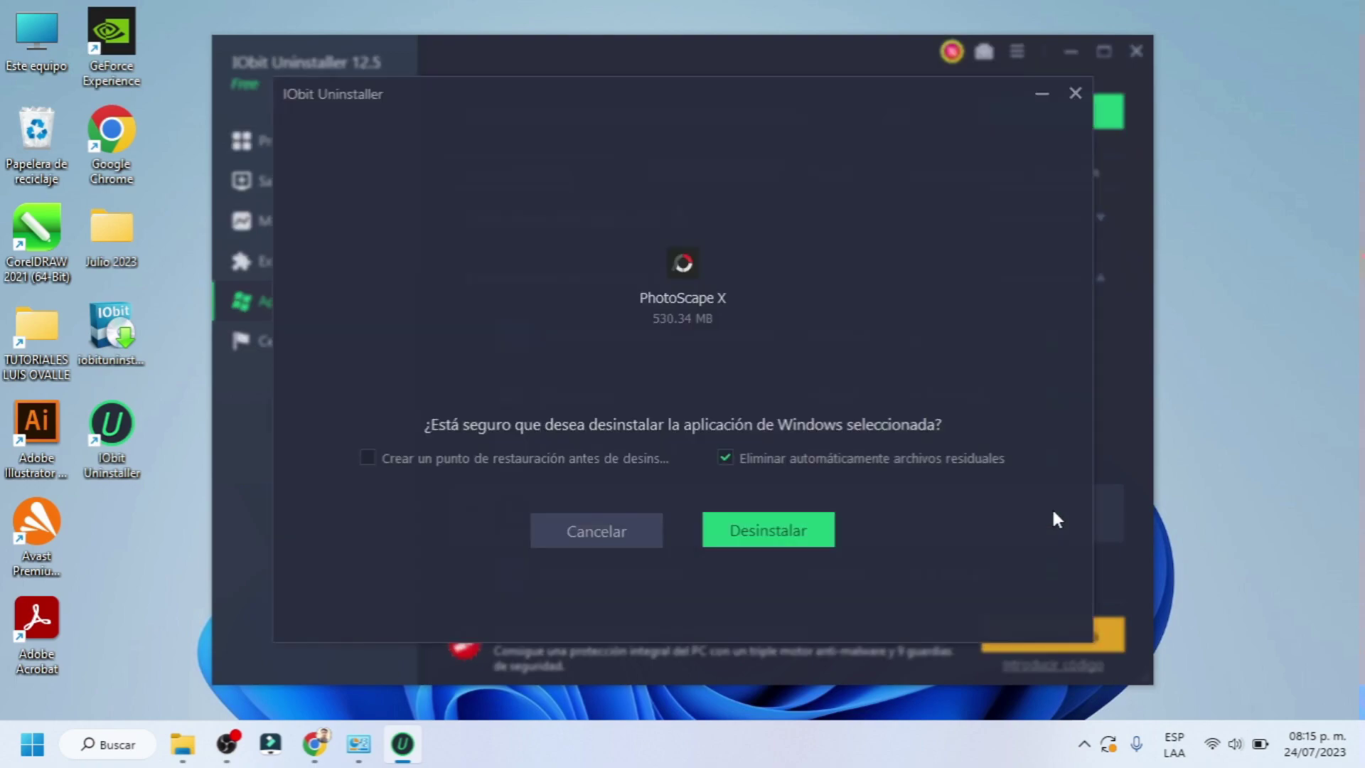
{"action": "left_click", "coordinate": [775, 539]}
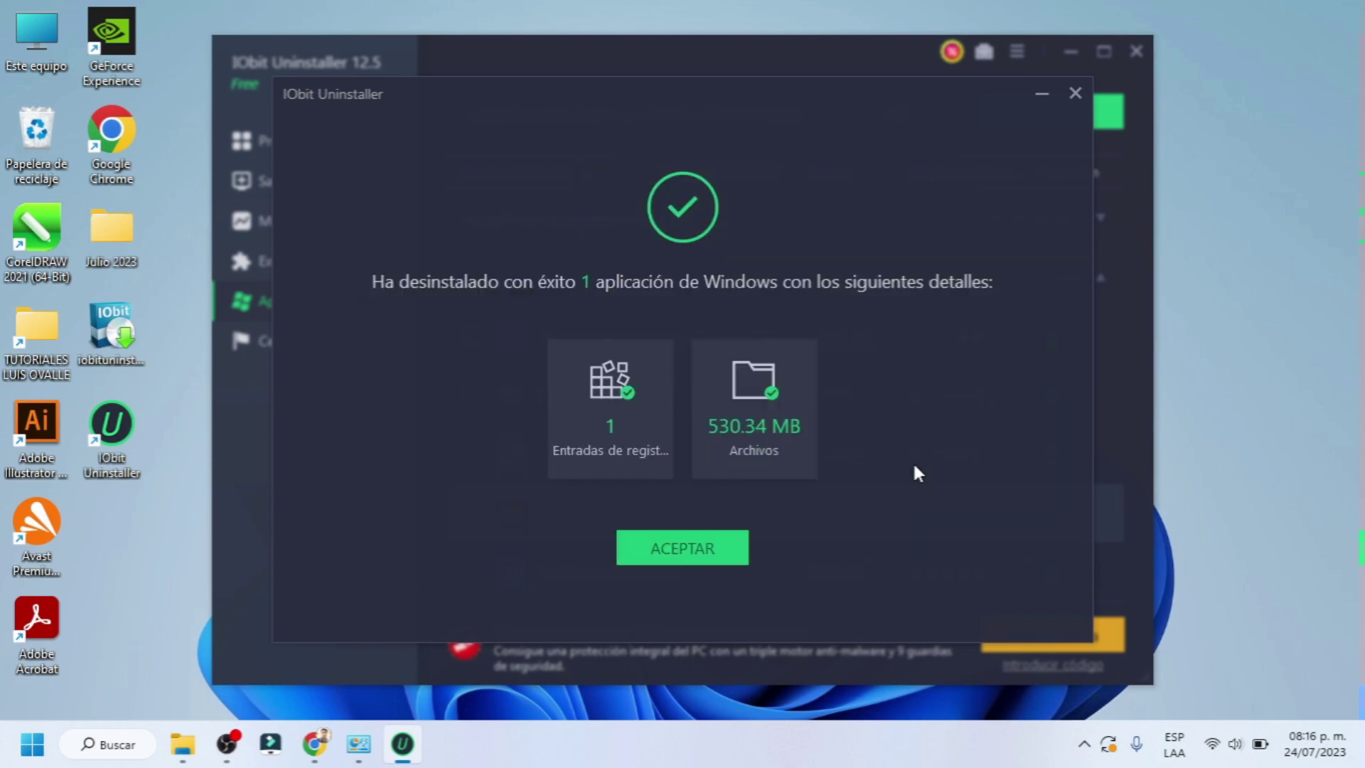
{"action": "left_click", "coordinate": [721, 548]}
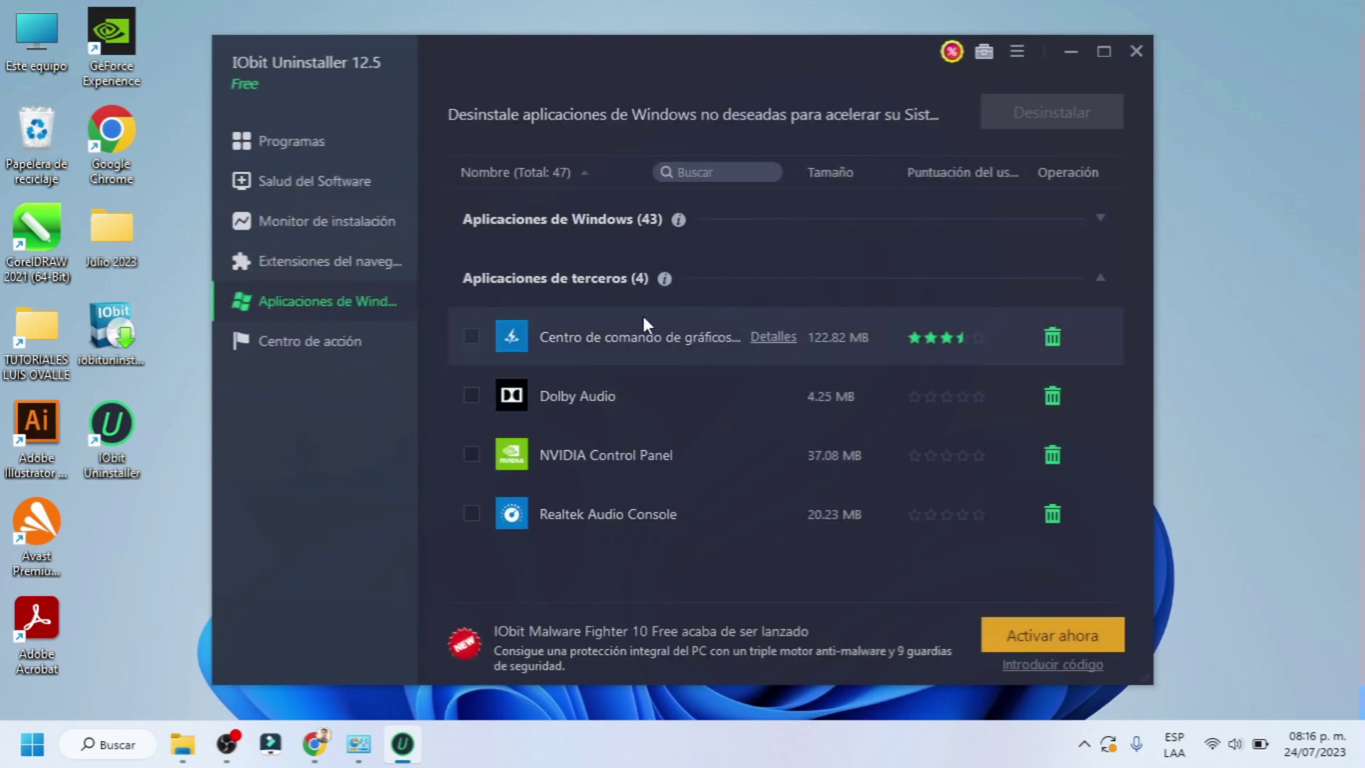
- Uninstall the 2.99 MB Xbox Game bar and Xbox Game Speech Window together from the Windows apps, with automatic leftover removal
{"action": "left_click", "coordinate": [1101, 219]}
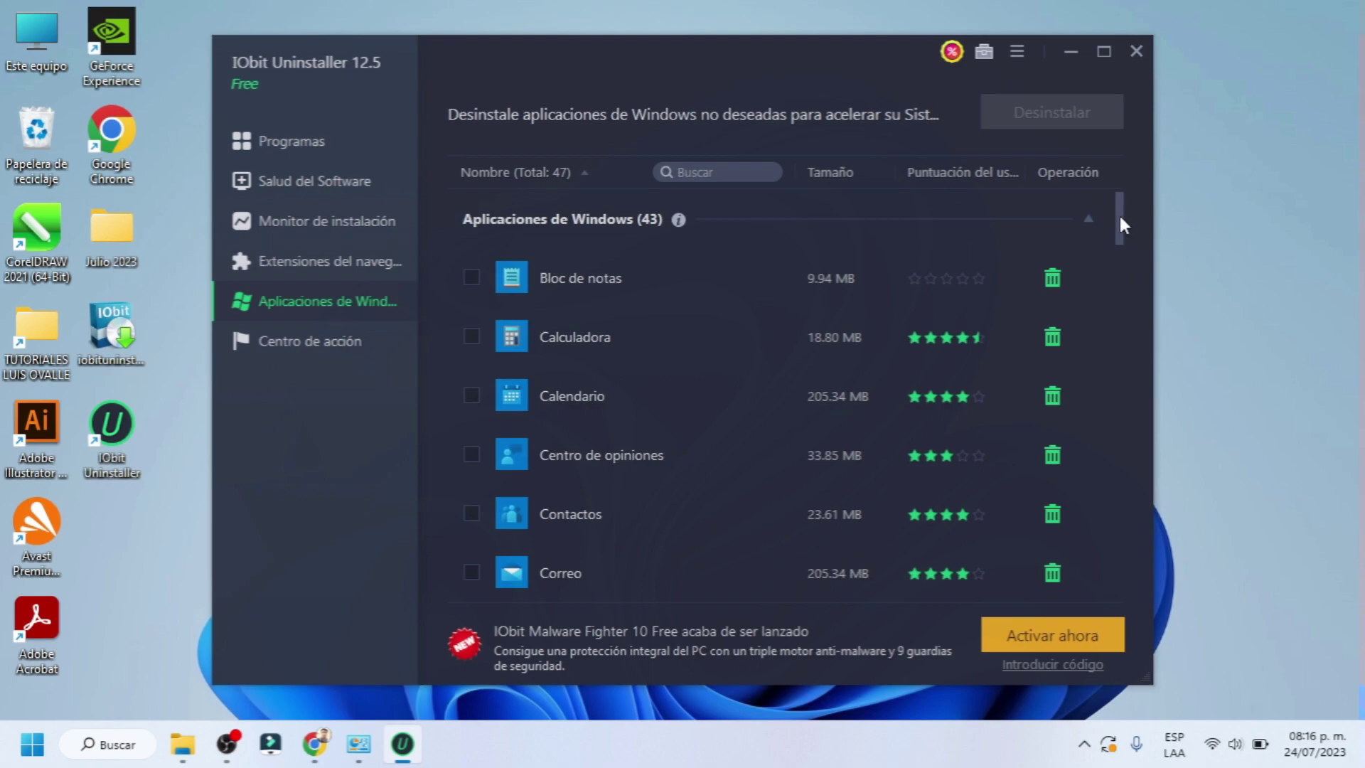
{"action": "left_click_drag", "start_coordinate": [1120, 217], "coordinate": [1101, 574]}
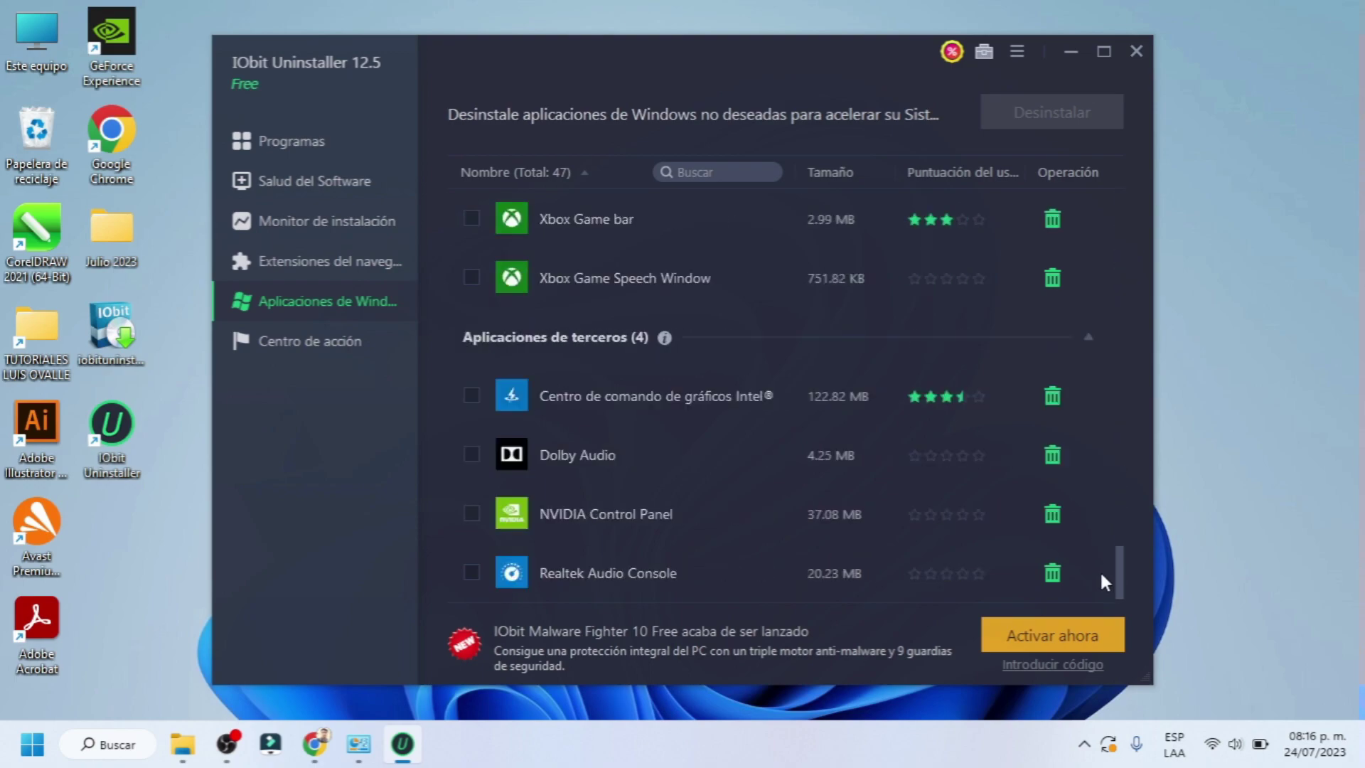
{"action": "scroll", "coordinate": [1100, 563], "scroll_direction": "up", "scroll_amount": 2}
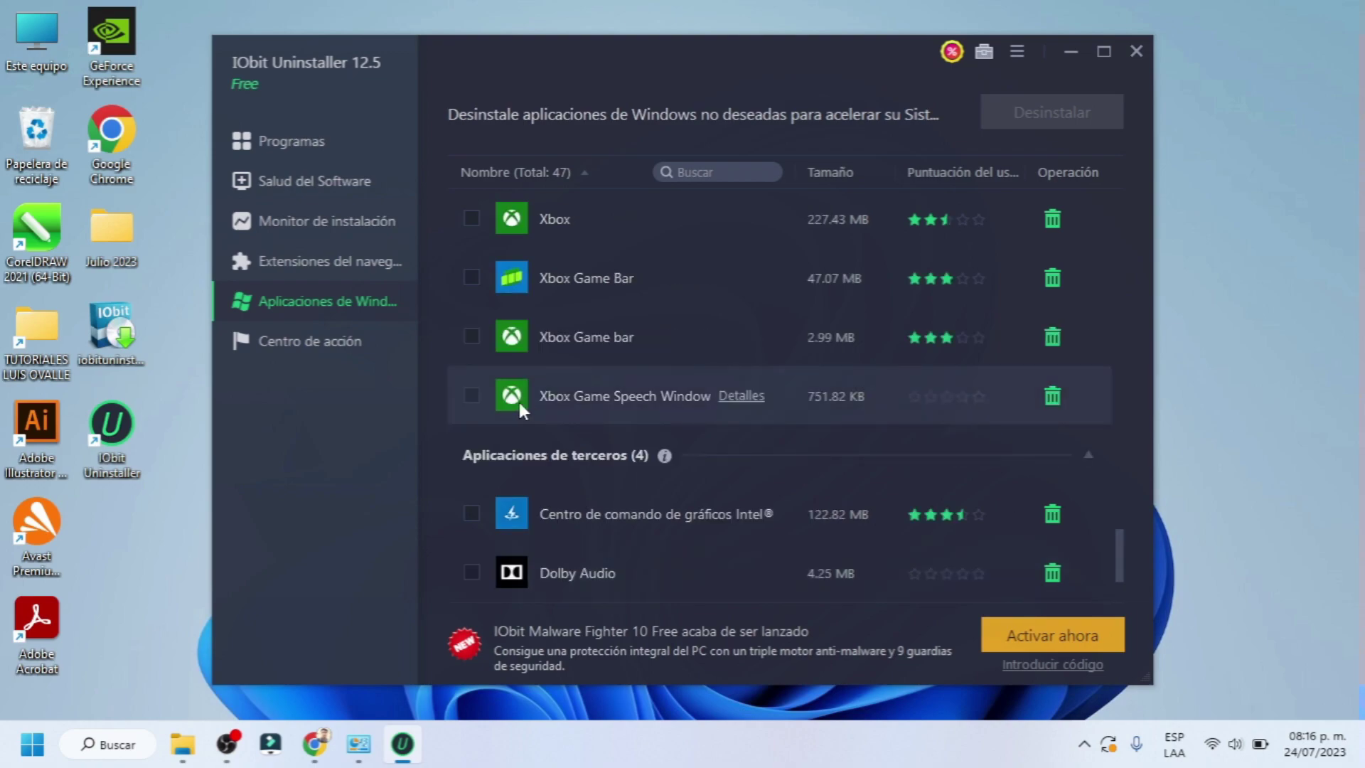
{"action": "left_click", "coordinate": [474, 399]}
{"action": "left_click", "coordinate": [472, 334]}
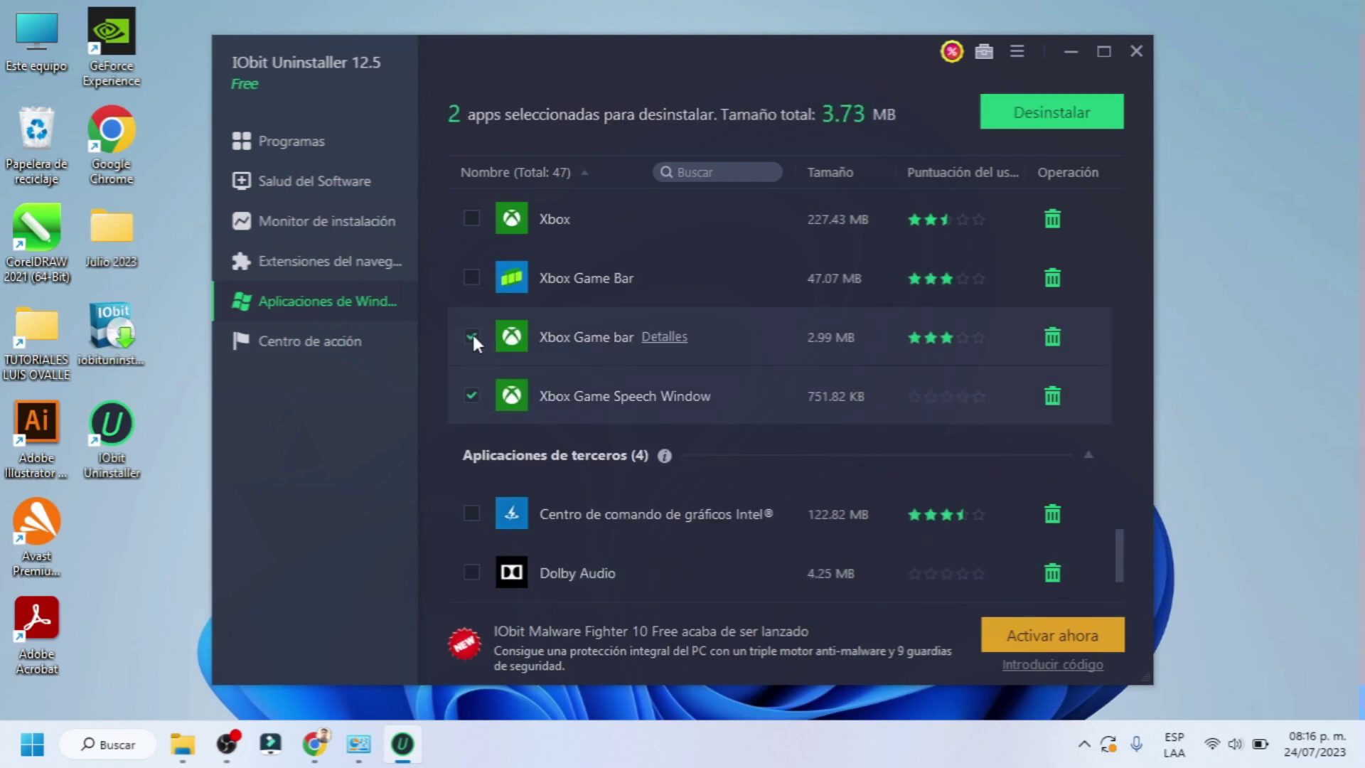
{"action": "left_click", "coordinate": [1079, 116]}
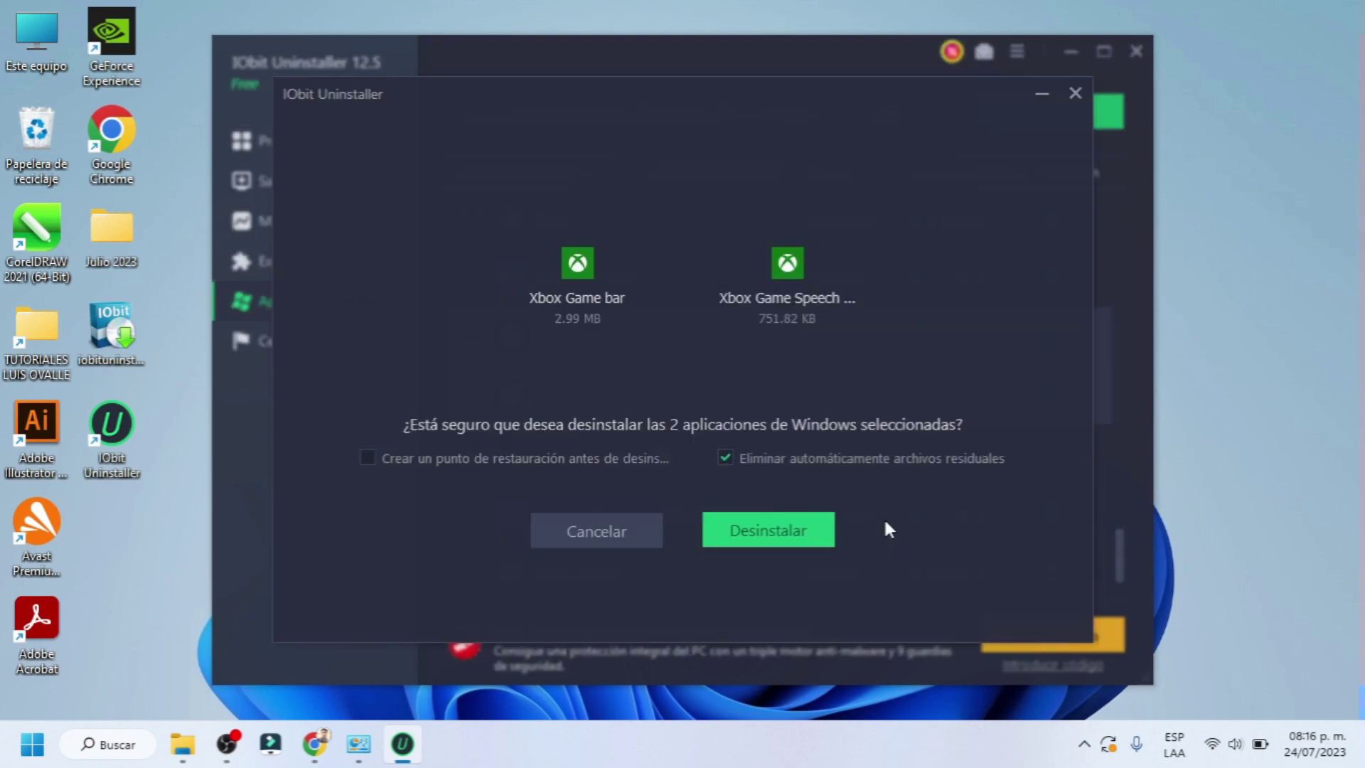
{"action": "left_click", "coordinate": [768, 527]}
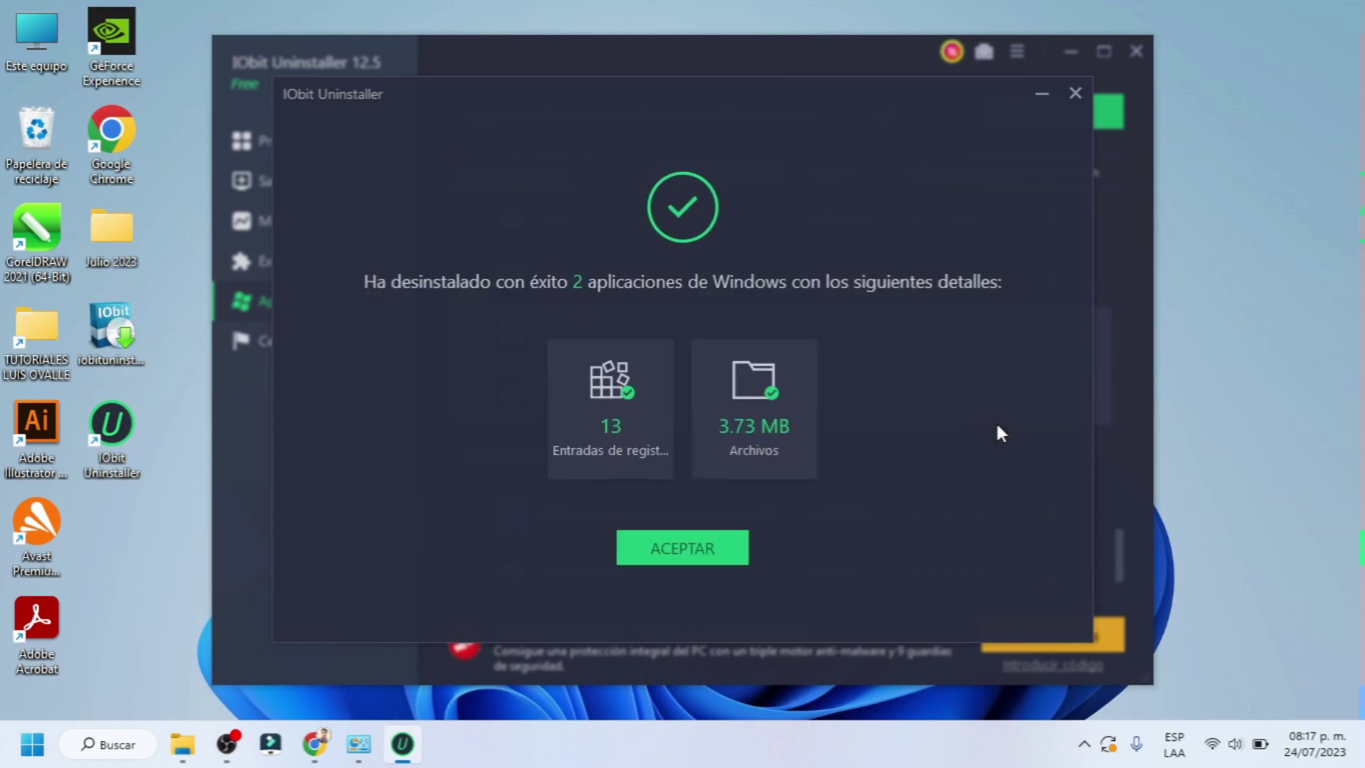
{"action": "left_click", "coordinate": [702, 554]}
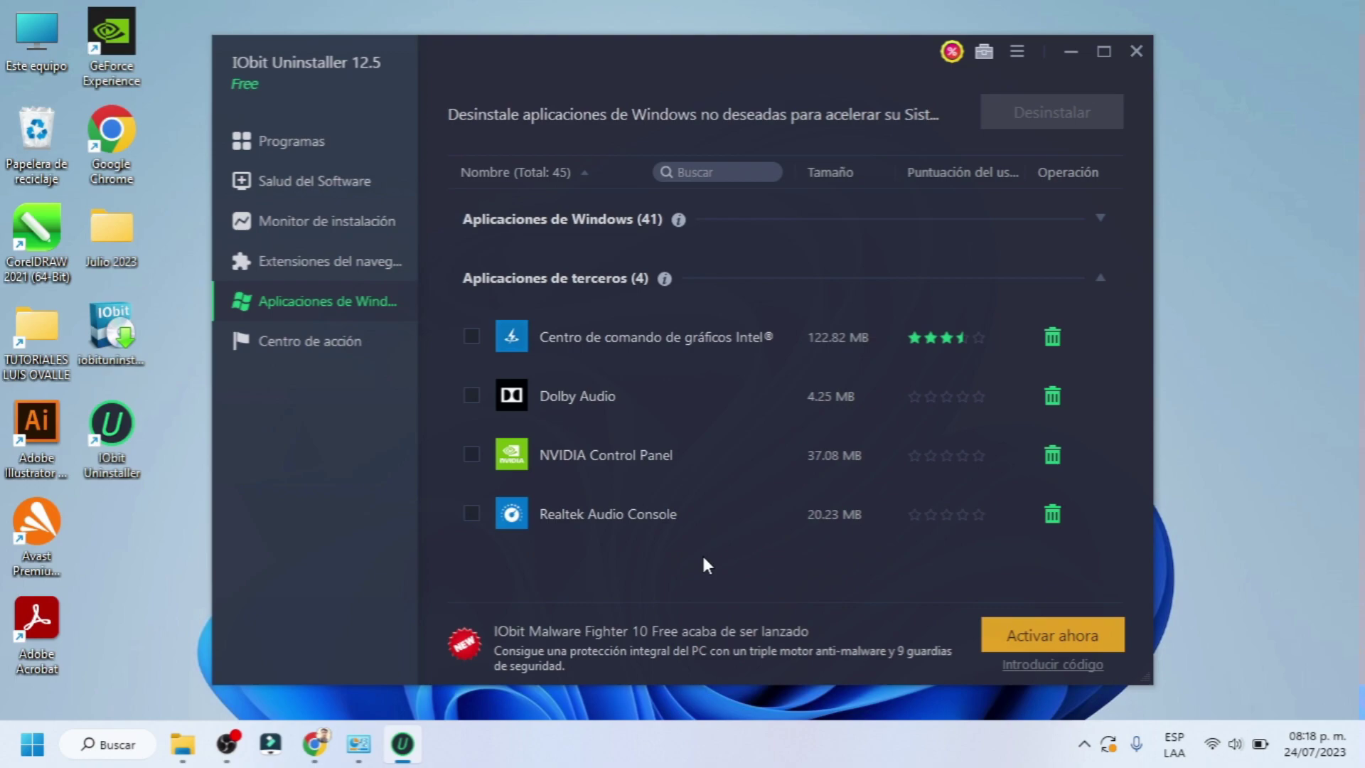
- Review the user interface options in the program's configuration and close it without changes
{"action": "left_click", "coordinate": [1018, 45]}
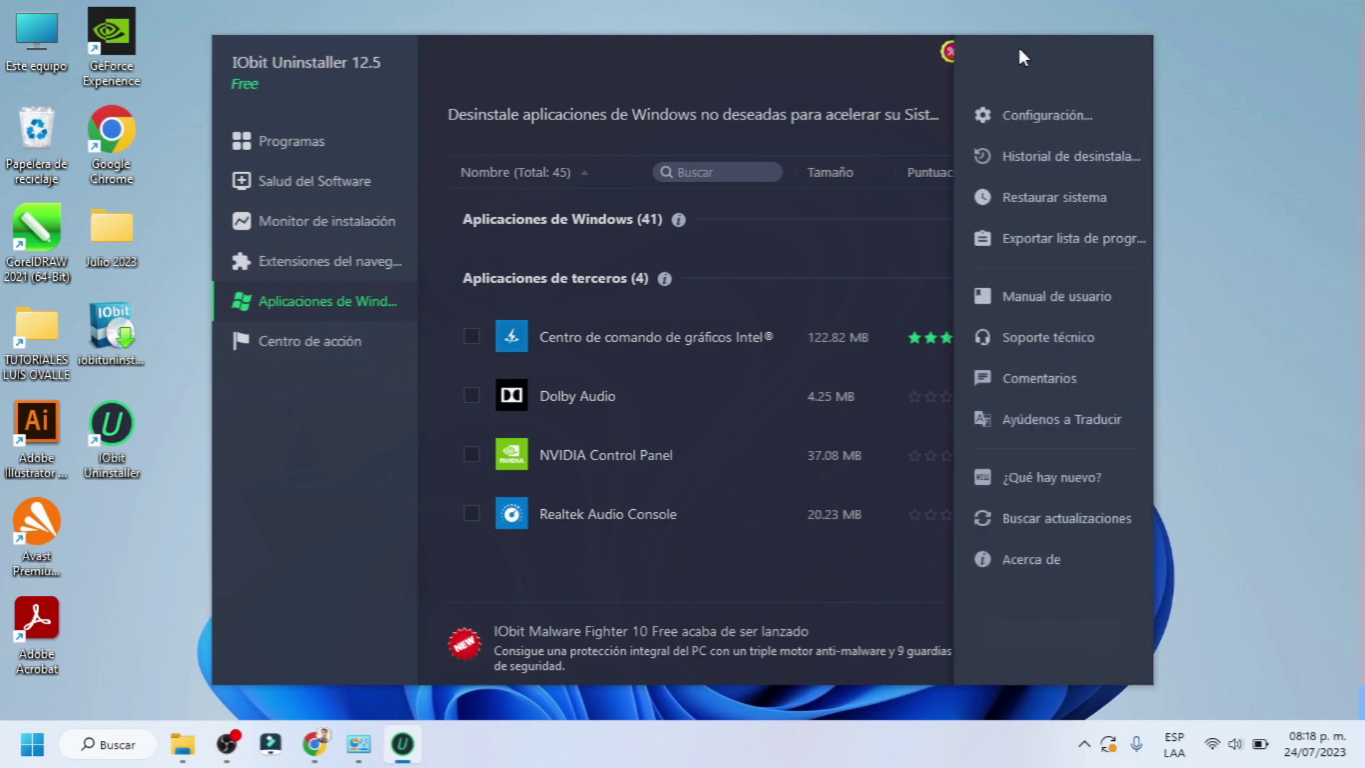
{"action": "left_click", "coordinate": [1031, 107]}
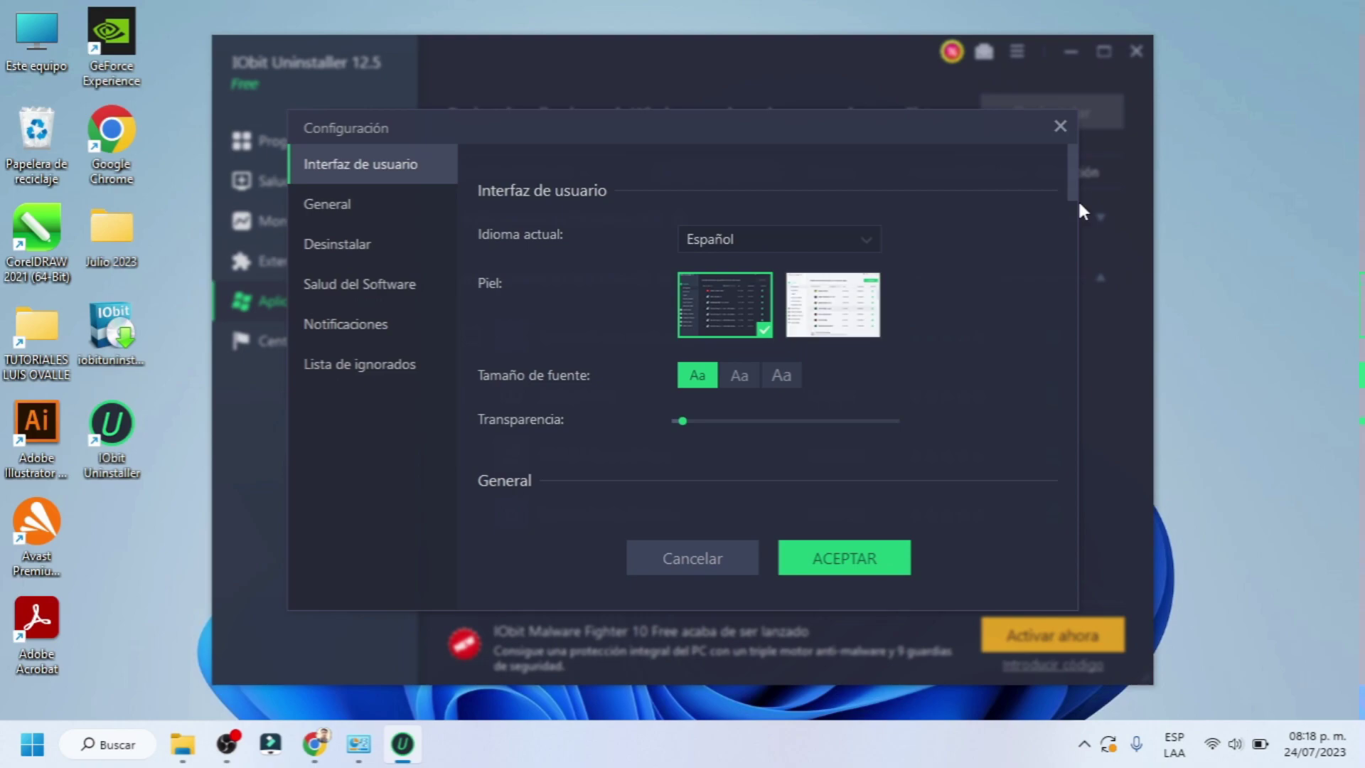
{"action": "left_click", "coordinate": [1061, 127]}
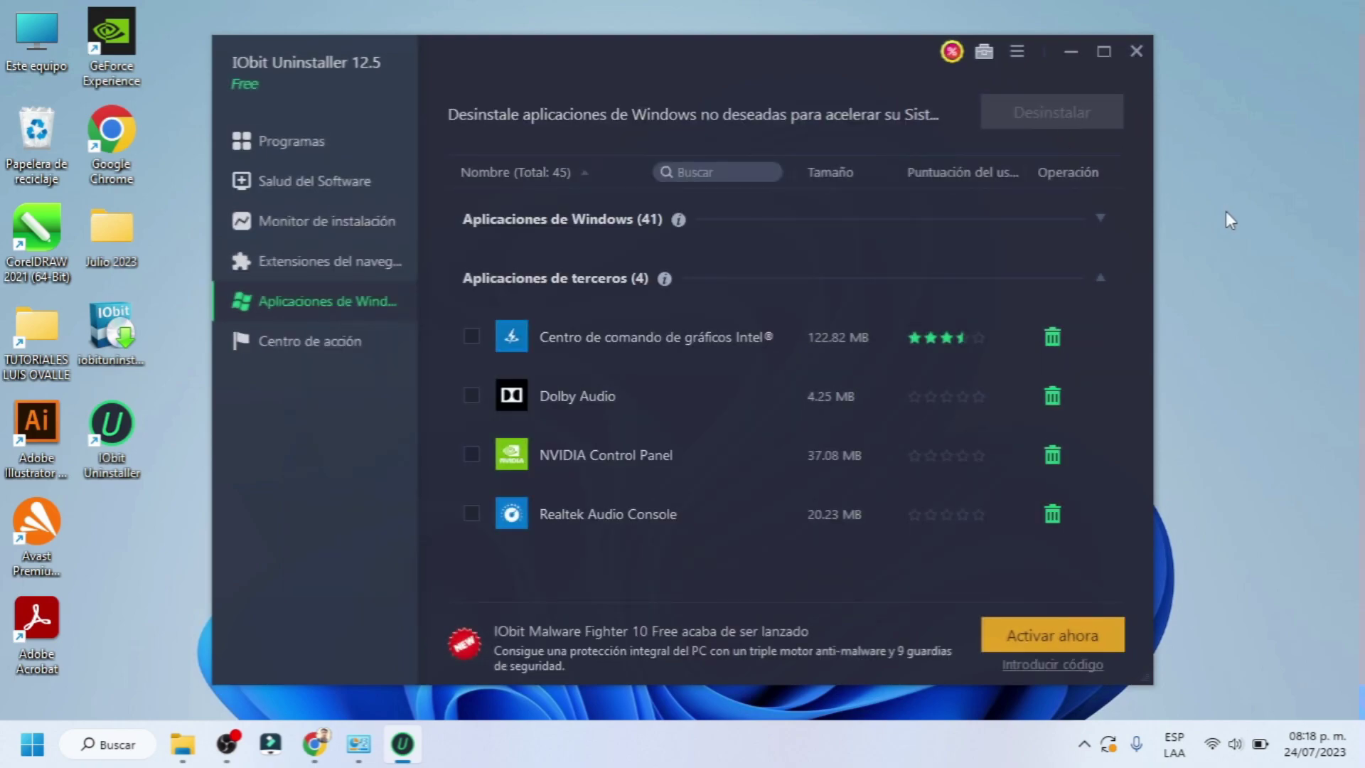